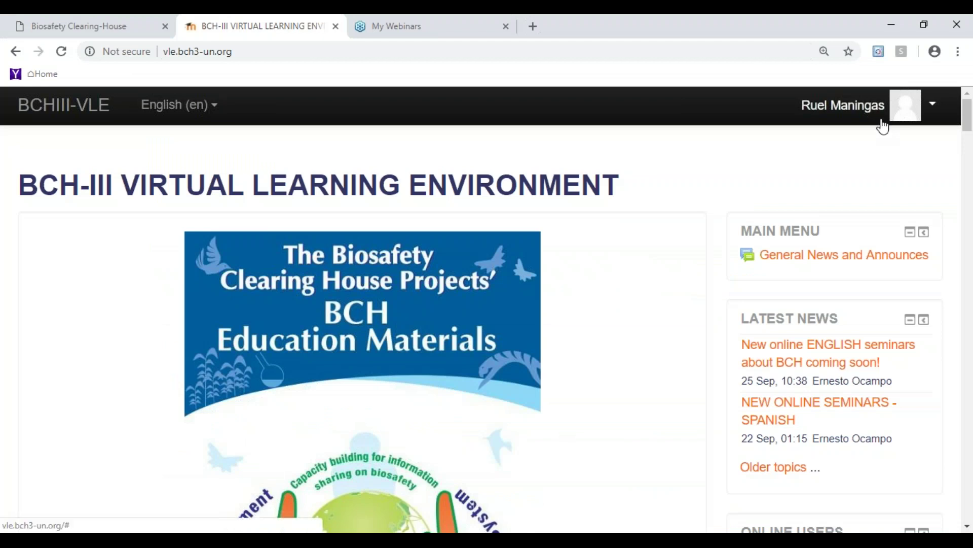
# - Scroll down the VLE home page and open the NATIONAL AND REGIONAL BCH TRAINING category
pyautogui.moveTo(588, 333); pyautogui.dragTo(603, 314)
pyautogui.click(603, 314)
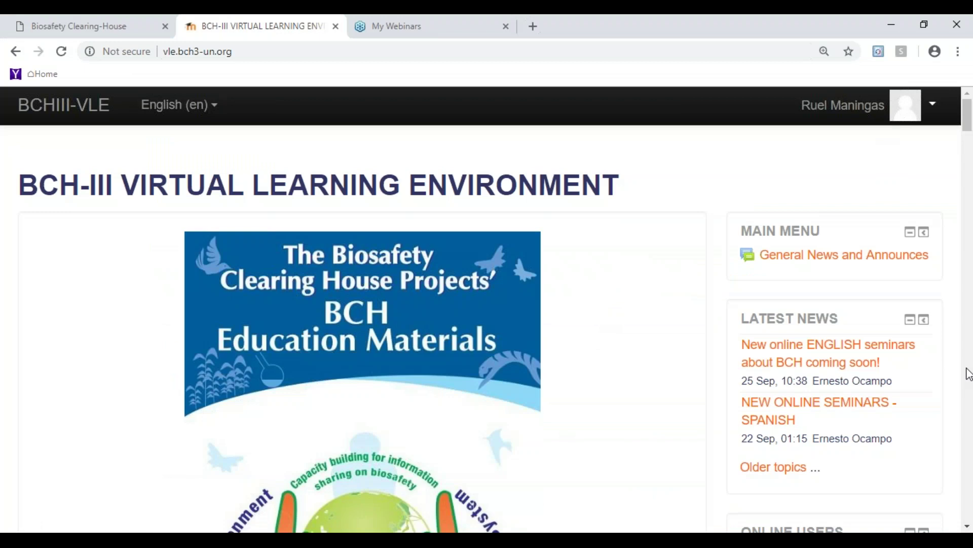
pyautogui.click(967, 528)
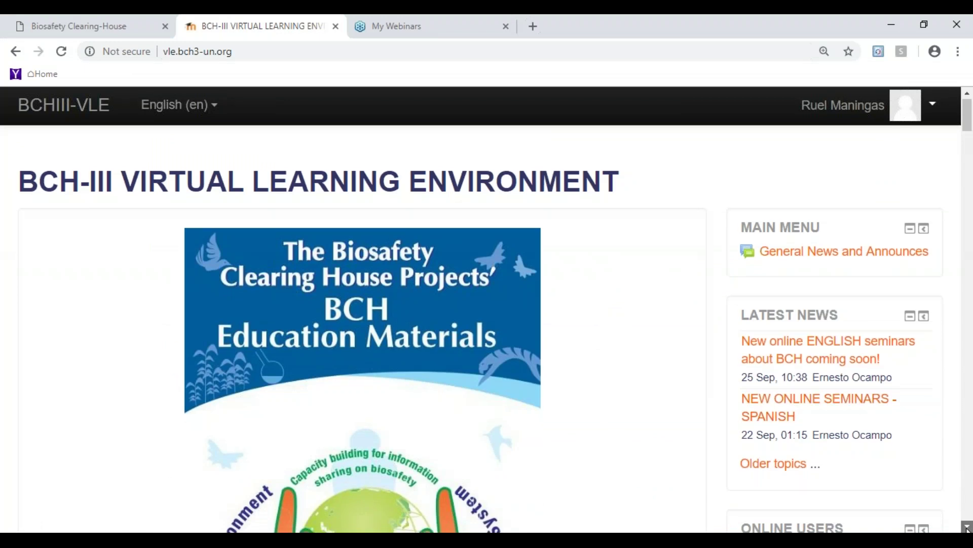
pyautogui.click(966, 528)
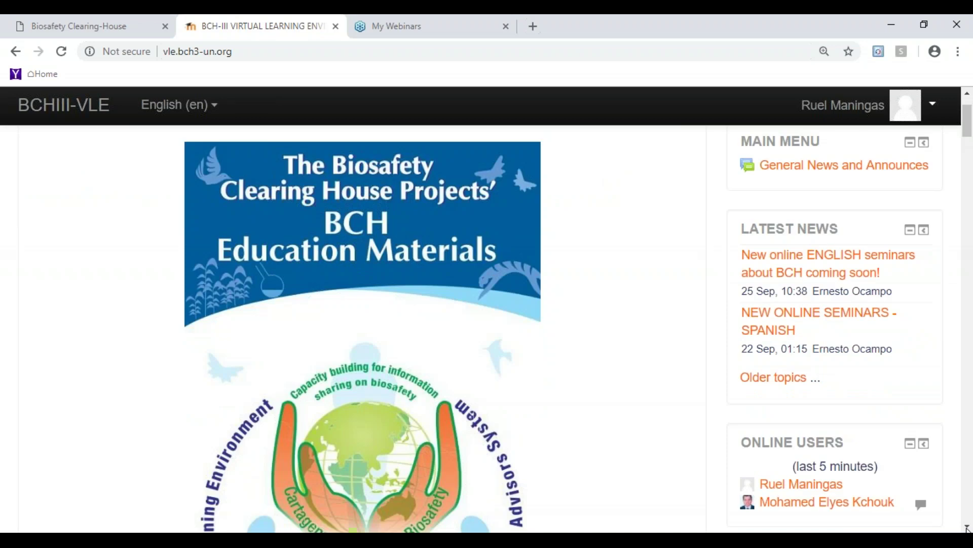
pyautogui.click(966, 528)
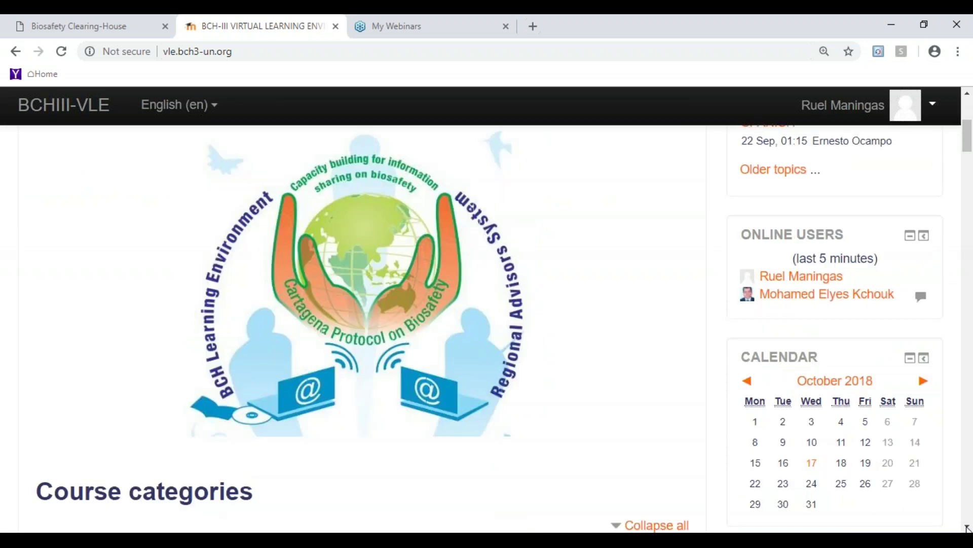
pyautogui.click(967, 528)
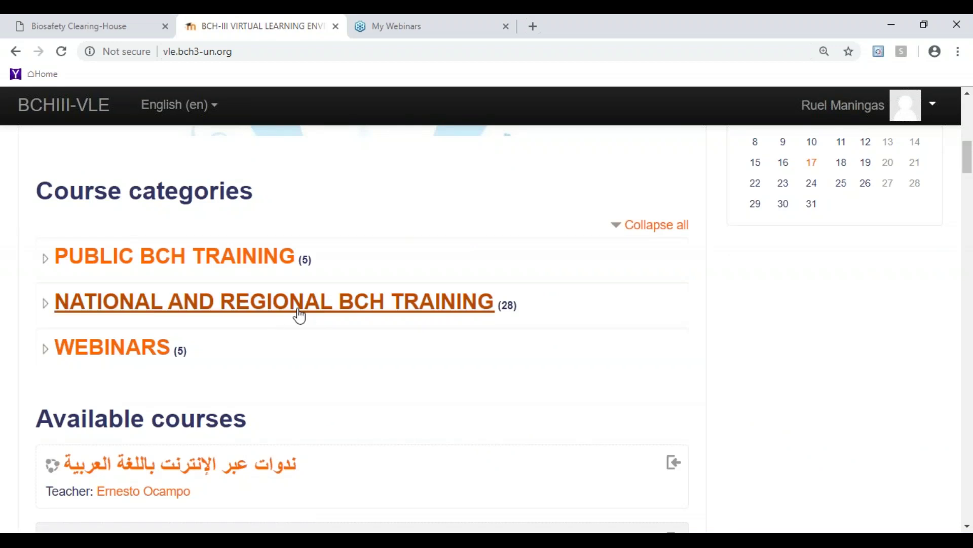
pyautogui.click(383, 314)
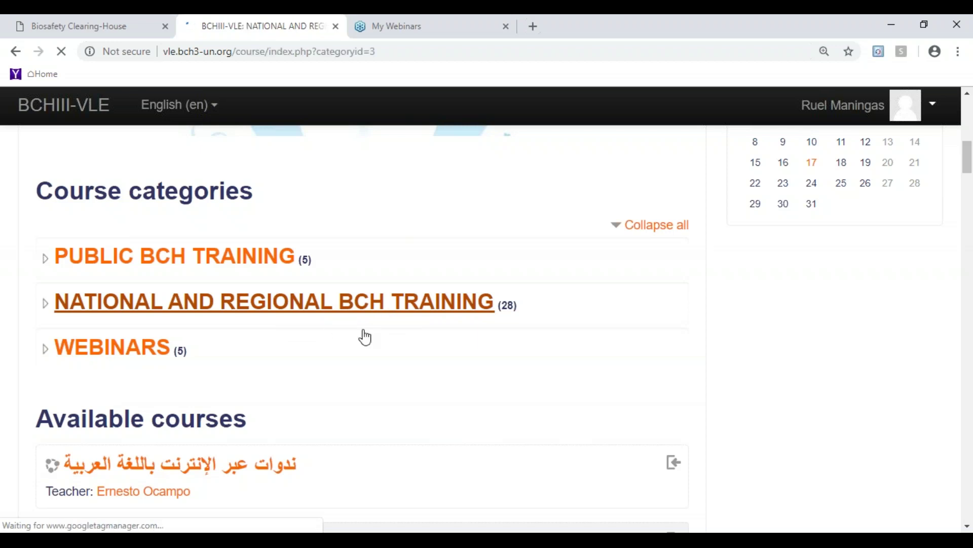
# - Scroll through the national course list, then switch back to the Biosafety Clearing-House tab
pyautogui.click(968, 527)
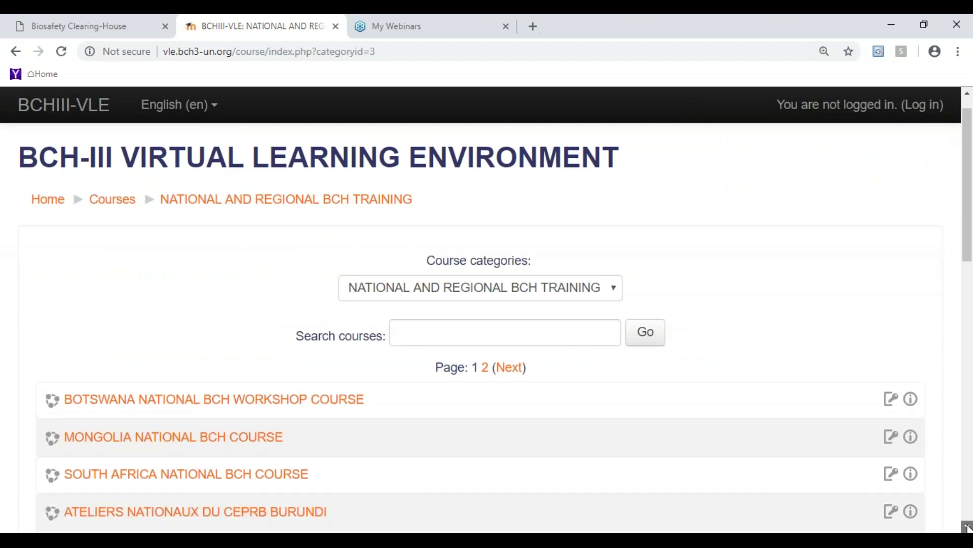
pyautogui.click(968, 526)
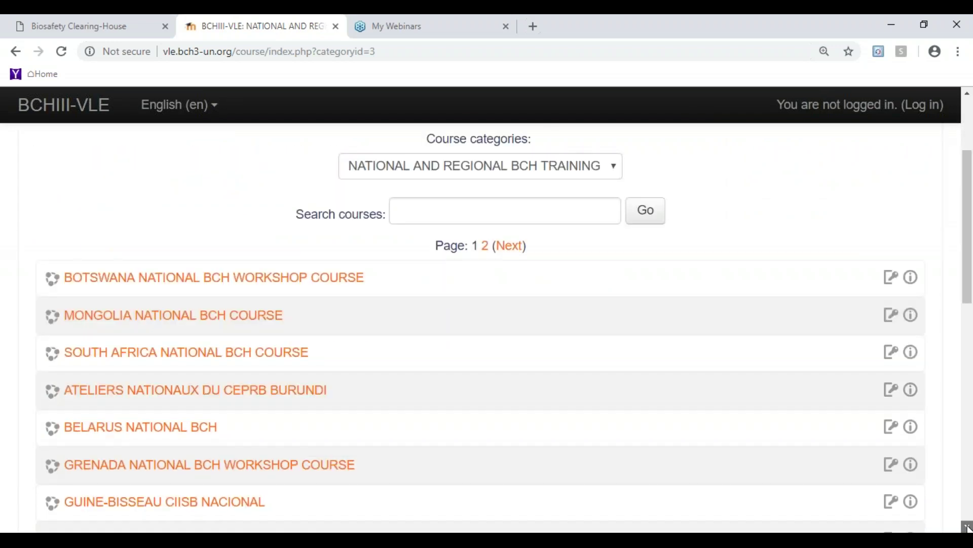
pyautogui.click(968, 528)
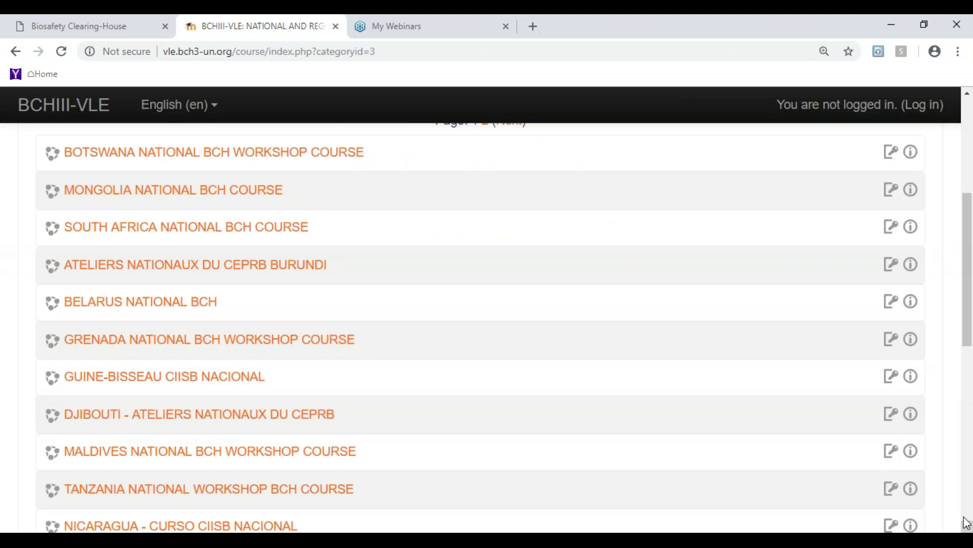
pyautogui.moveTo(968, 338); pyautogui.dragTo(970, 276)
pyautogui.scroll(1, 273, 158)
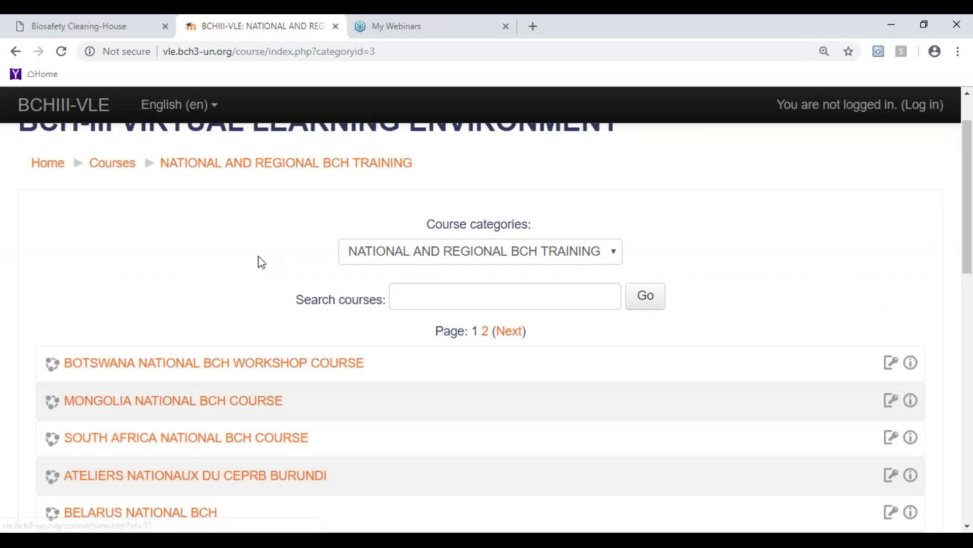
pyautogui.click(119, 32)
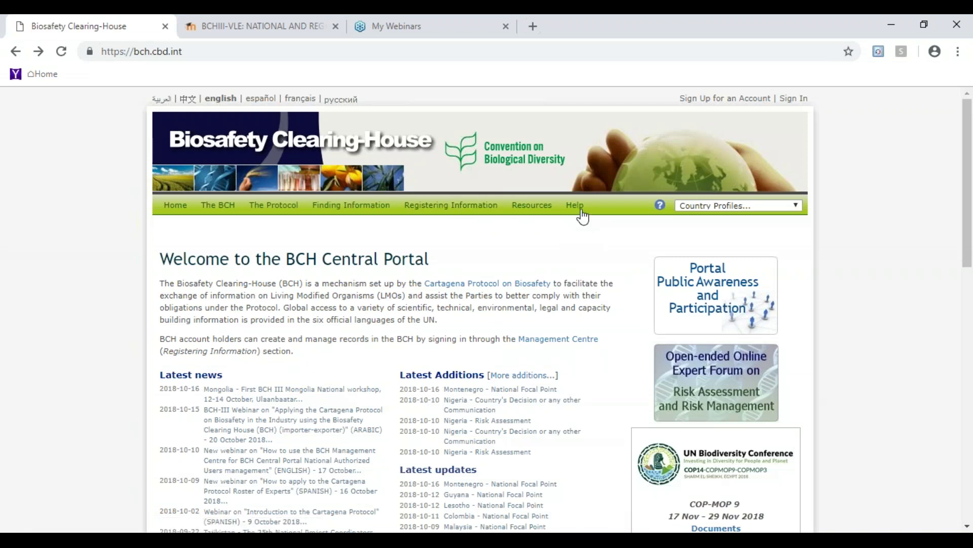
# - Follow Help > Training Site of the BCH to reach the BCH sign-in page
pyautogui.moveTo(582, 209)
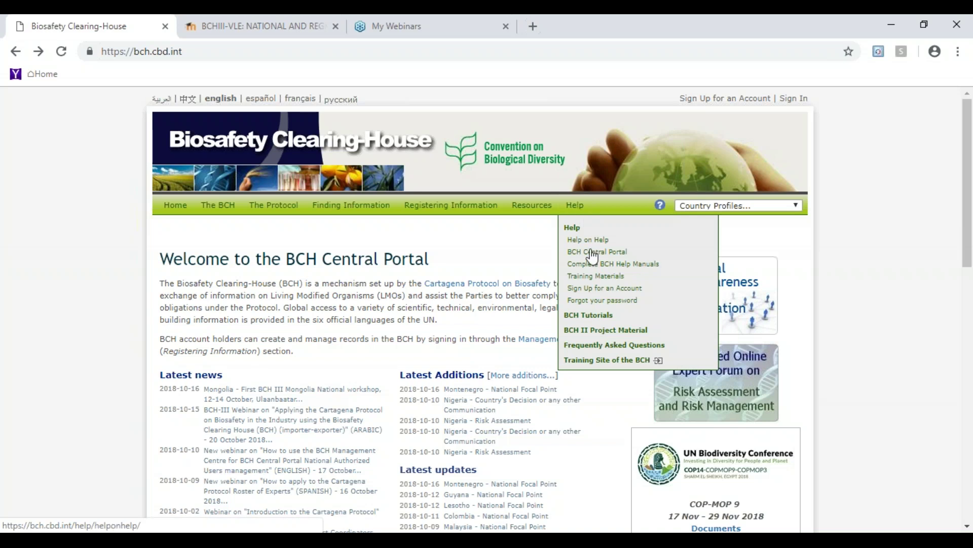
pyautogui.click(604, 360)
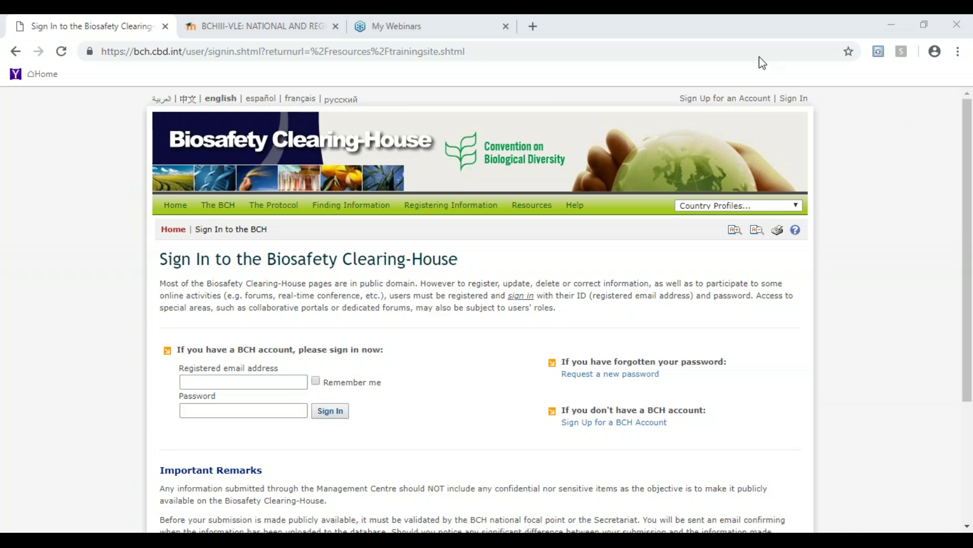
# - Sign in using the saved registered e-mail address and the account password
pyautogui.click(265, 379)
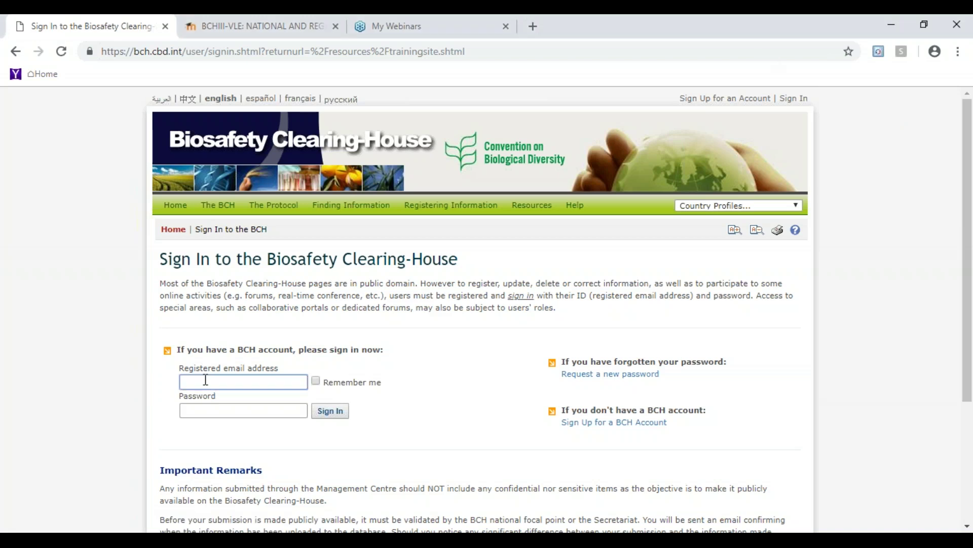
pyautogui.click(262, 408)
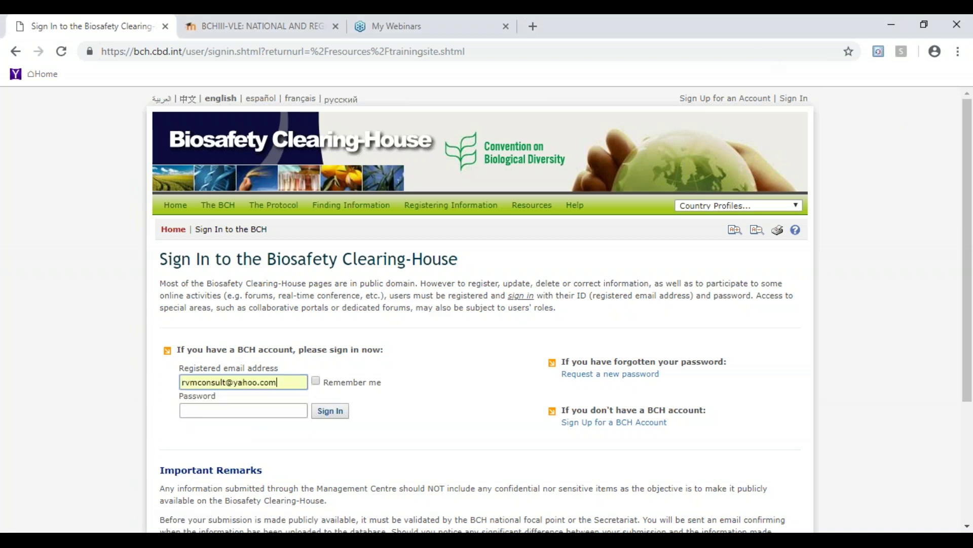
pyautogui.click(255, 406)
pyautogui.write('••')
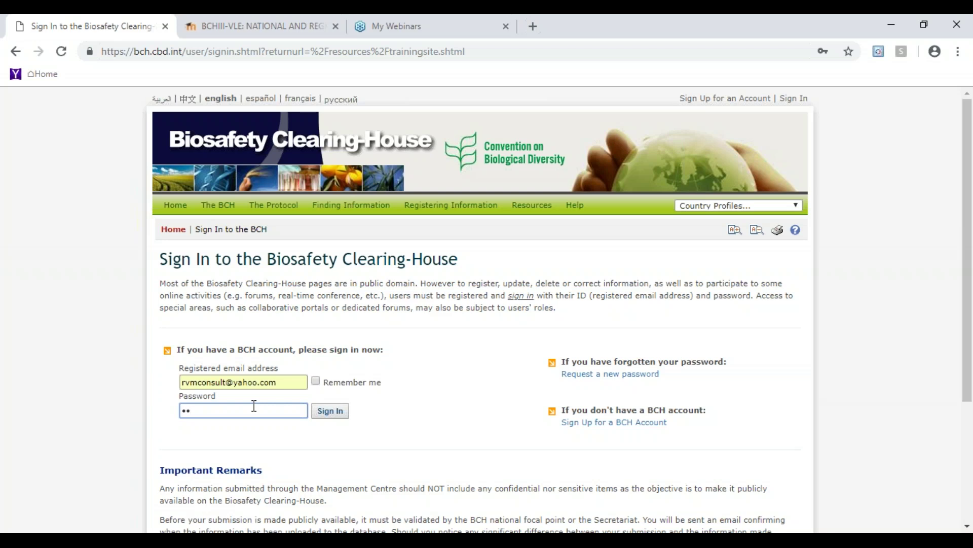
pyautogui.press('BackSpace')
pyautogui.press('BackSpace')
pyautogui.write('••••••••')
pyautogui.click(330, 412)
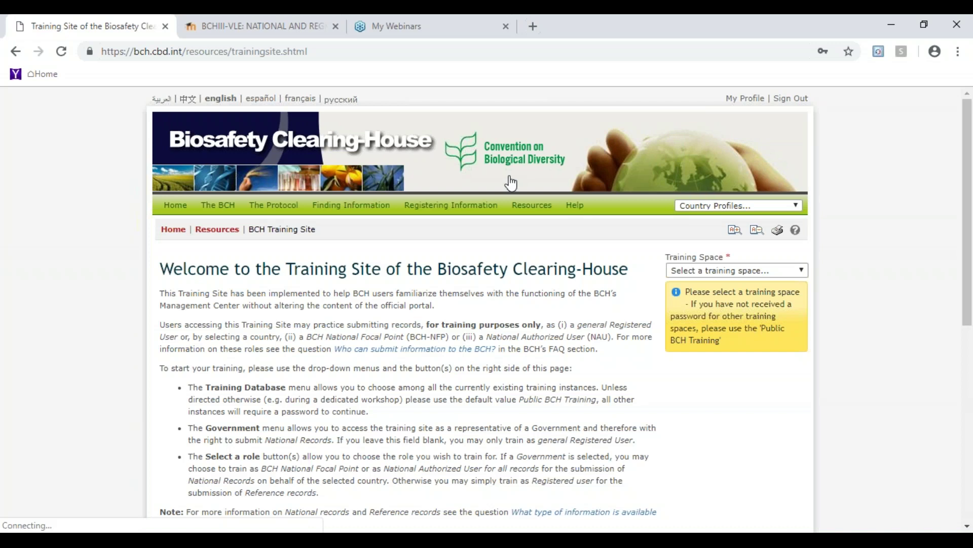
# - Enter the Public BCH Training space for Malaysia in the BCH National Focal Point role
pyautogui.click(794, 270)
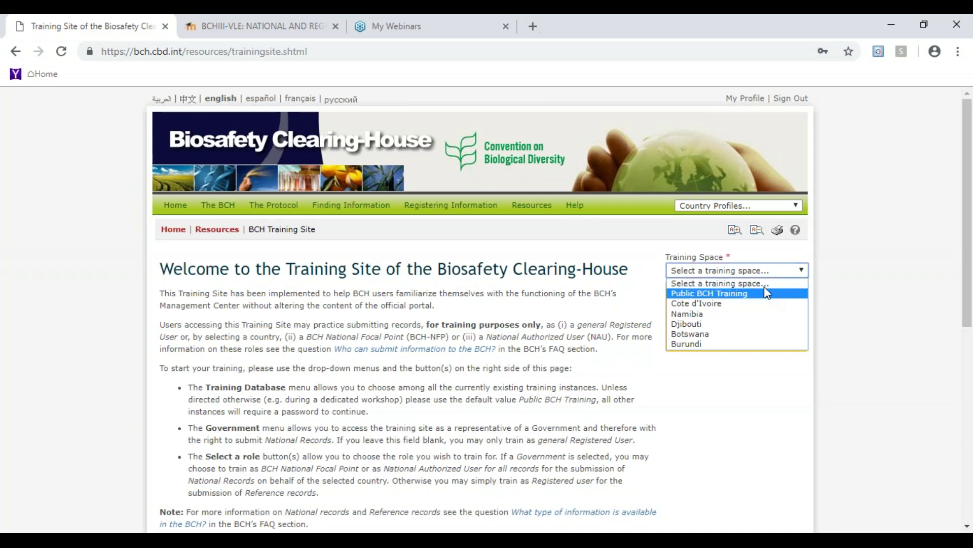
pyautogui.click(765, 292)
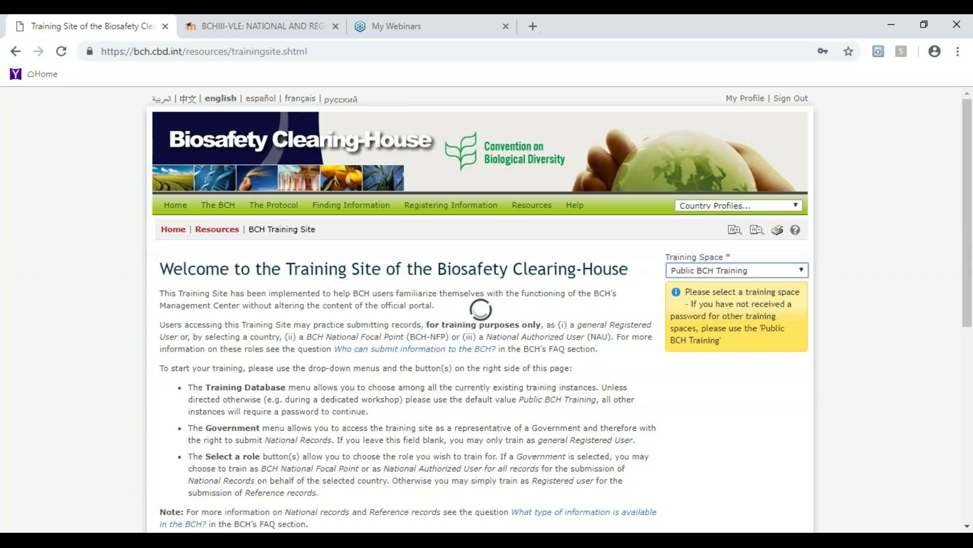
pyautogui.click(801, 297)
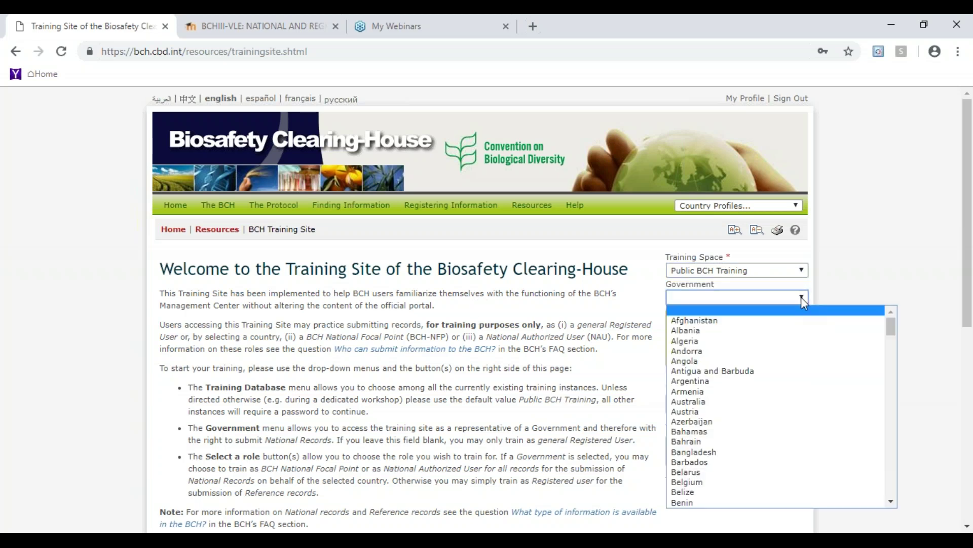
pyautogui.press('m')
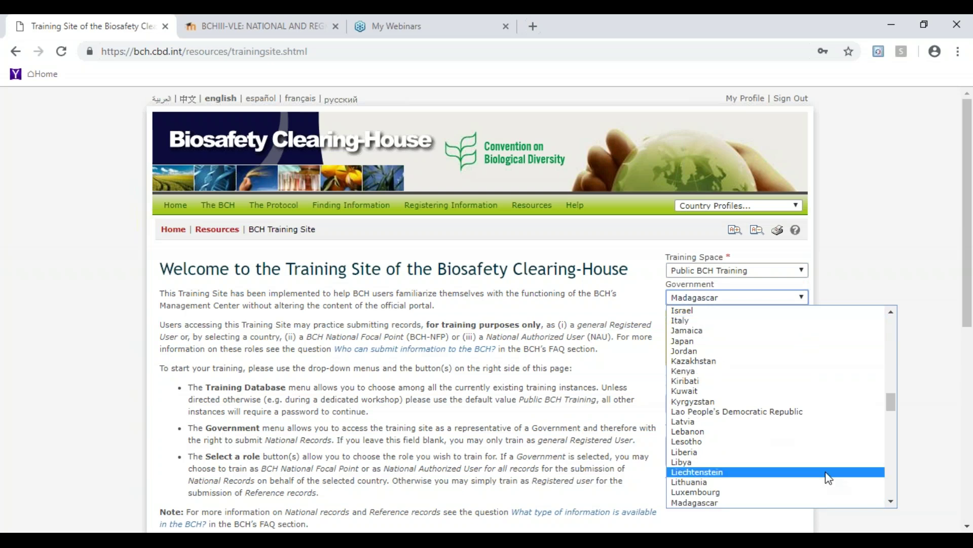
pyautogui.scroll(-1, 891, 507)
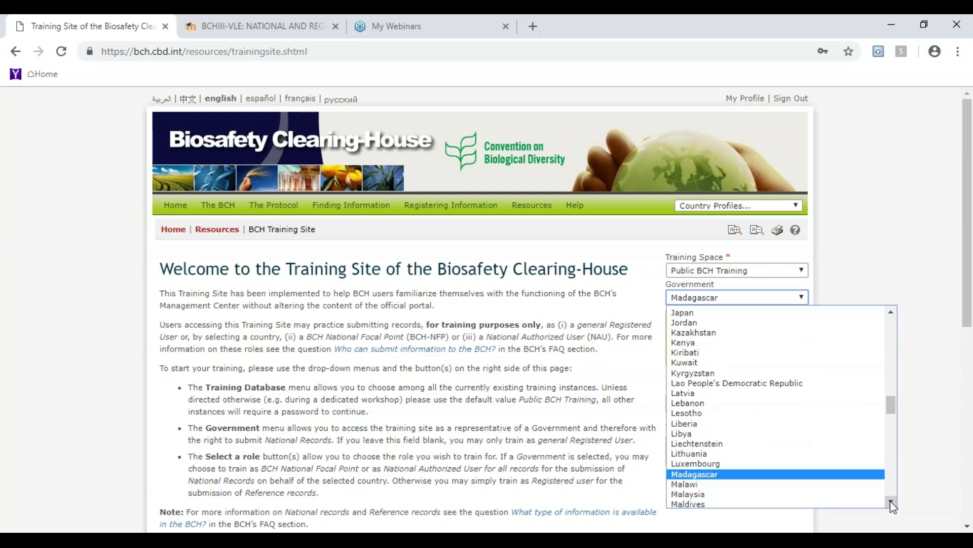
pyautogui.click(800, 494)
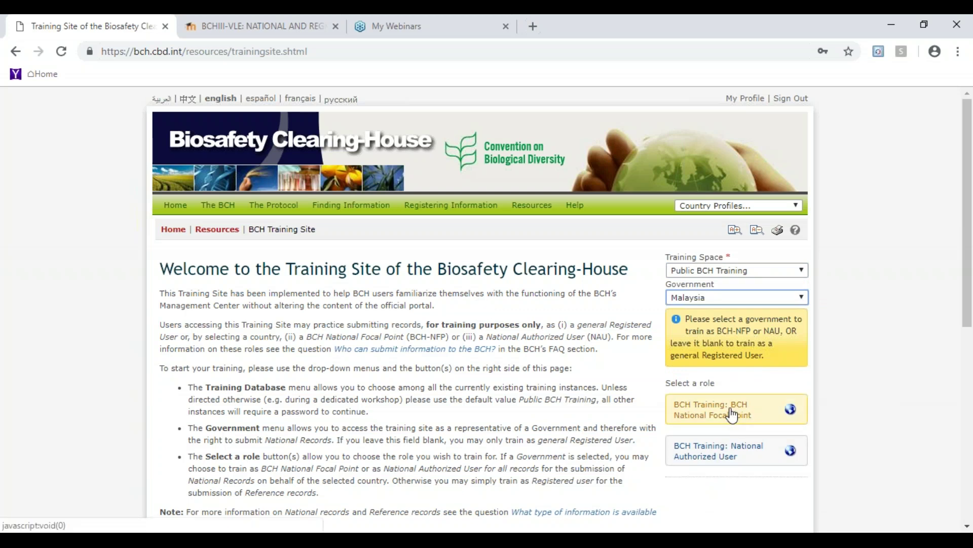
pyautogui.click(731, 415)
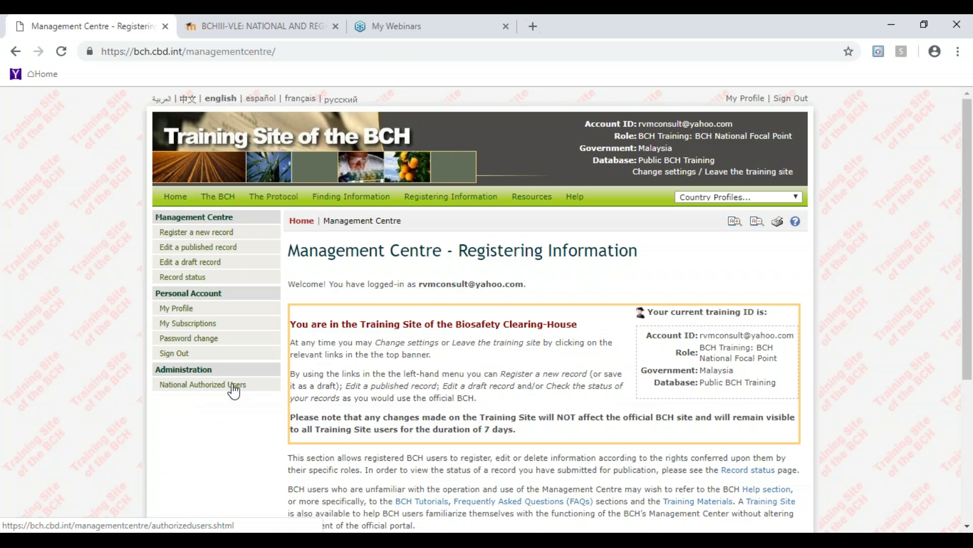
# - Go to National Authorized Users and choose Add Authorized User to open the Nominate dialog
pyautogui.click(234, 388)
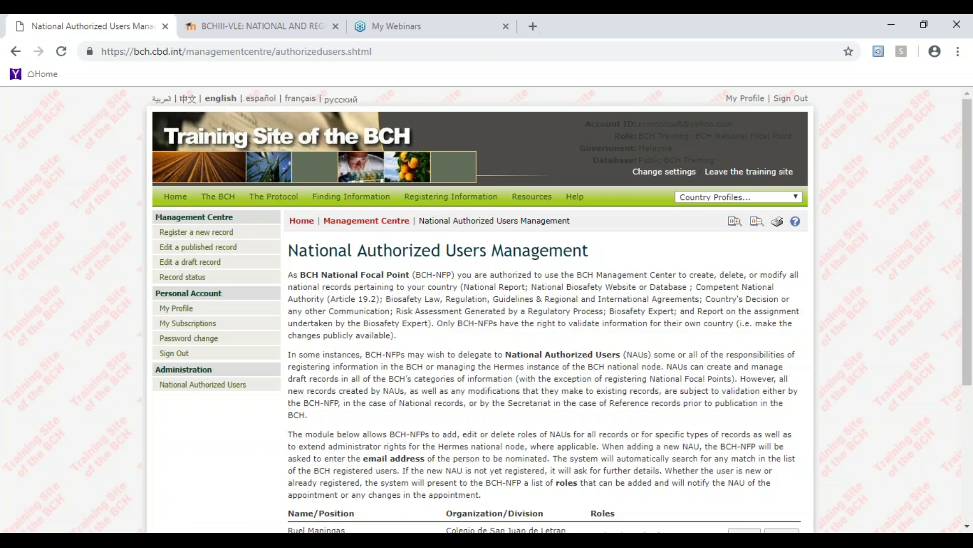
pyautogui.moveTo(969, 326); pyautogui.dragTo(969, 327)
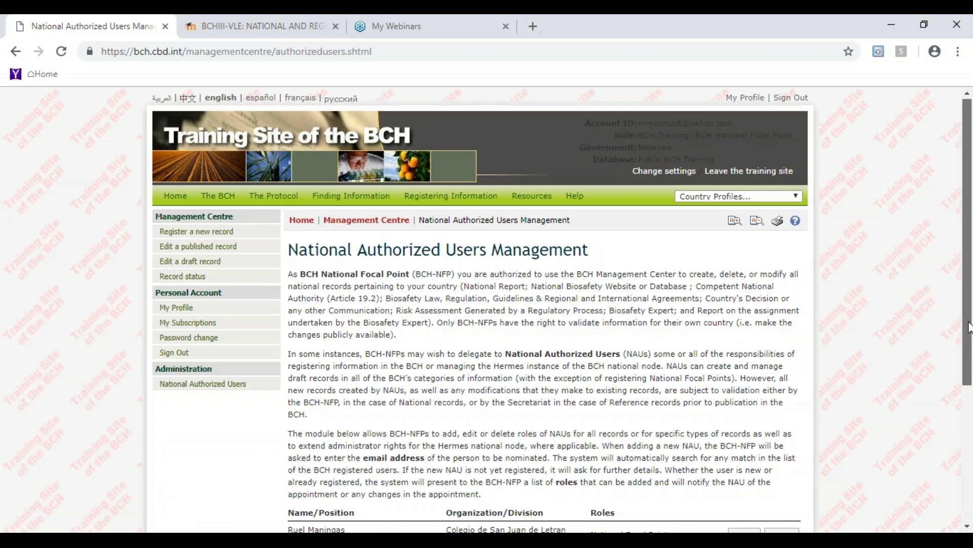
pyautogui.moveTo(969, 327); pyautogui.dragTo(970, 442)
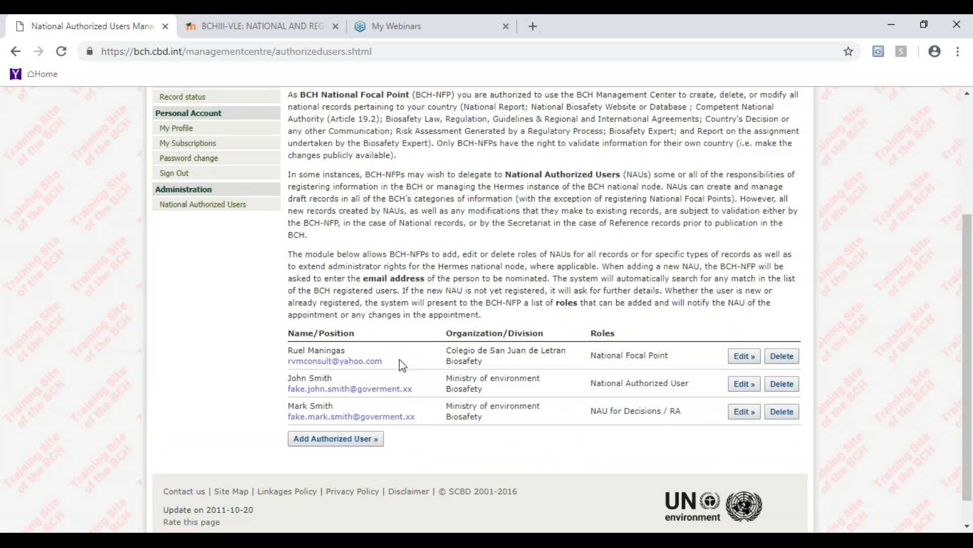
pyautogui.click(345, 440)
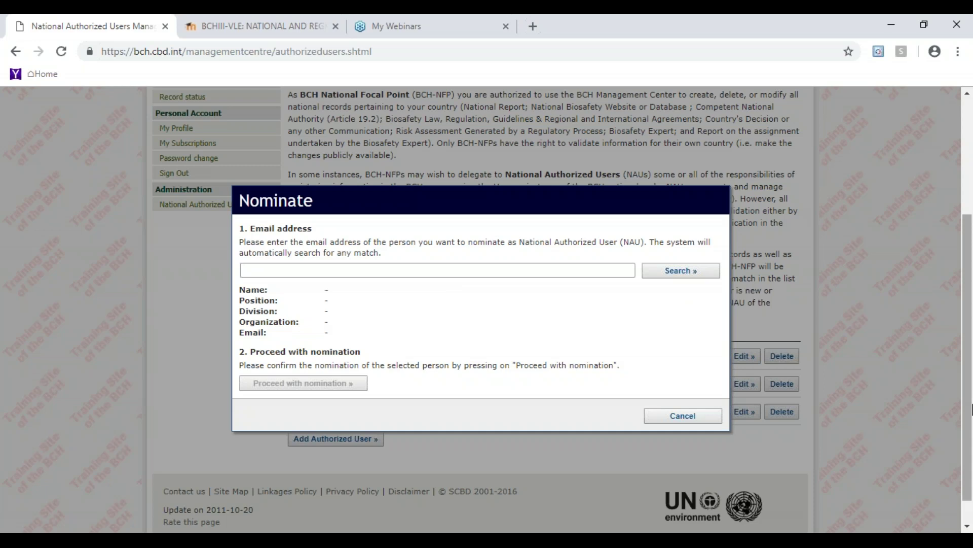
# - Search the Nominate dialog for the nominee's e-mail address, correcting a typo first
pyautogui.click(570, 276)
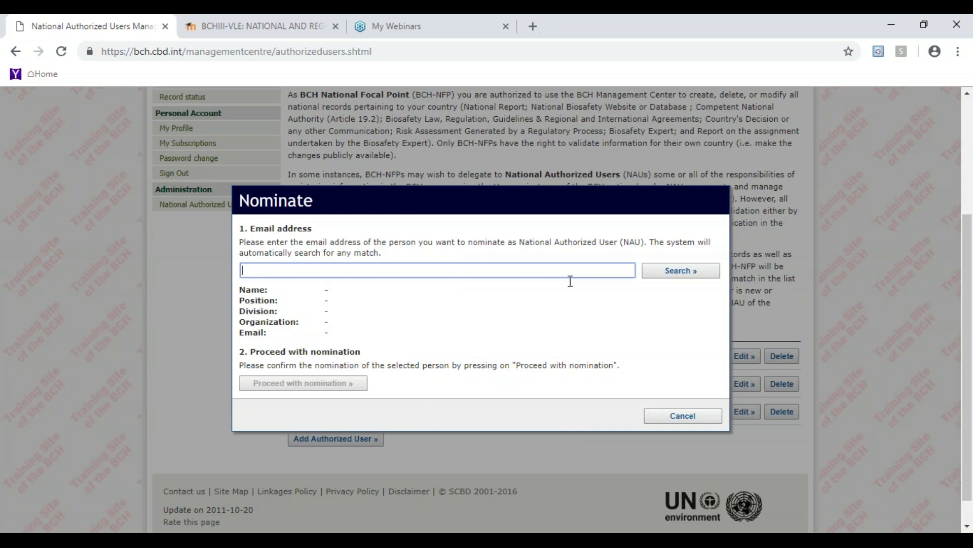
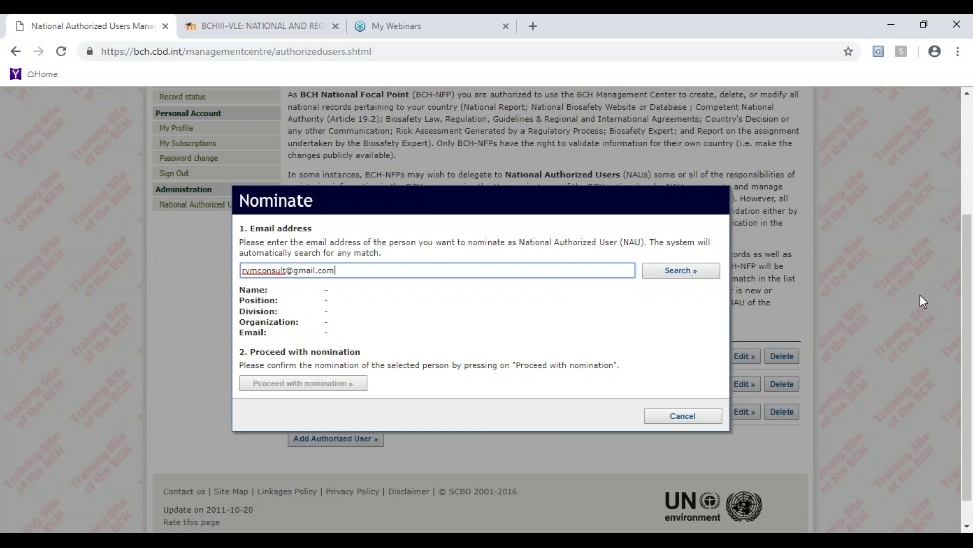
pyautogui.click(690, 274)
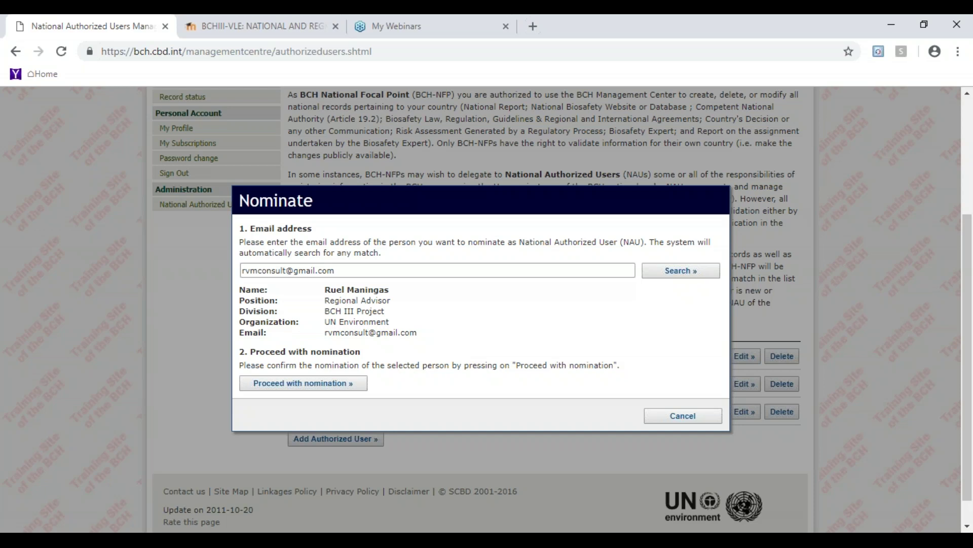
# - Nominate the found user with the National Authorized User role for all records and submit
pyautogui.click(312, 386)
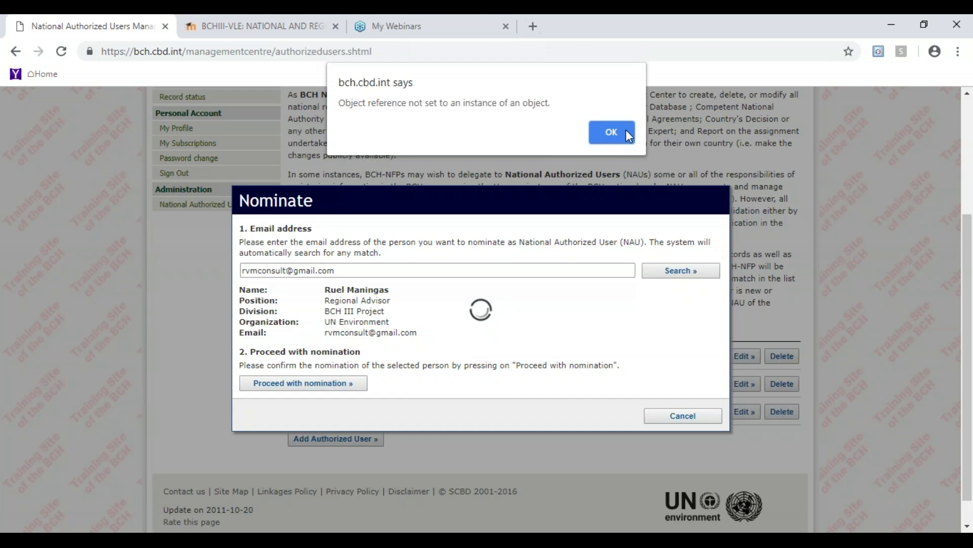
pyautogui.click(618, 132)
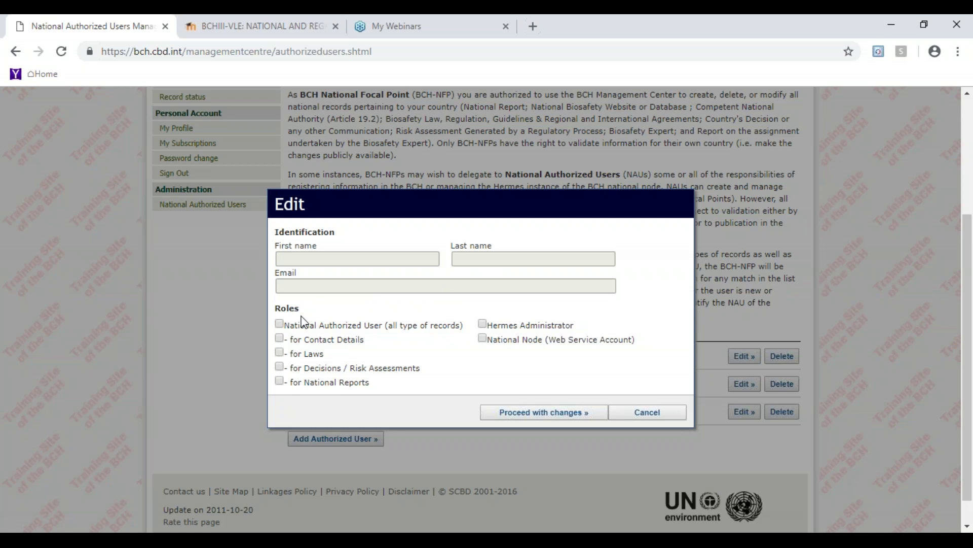
pyautogui.click(279, 325)
pyautogui.click(542, 418)
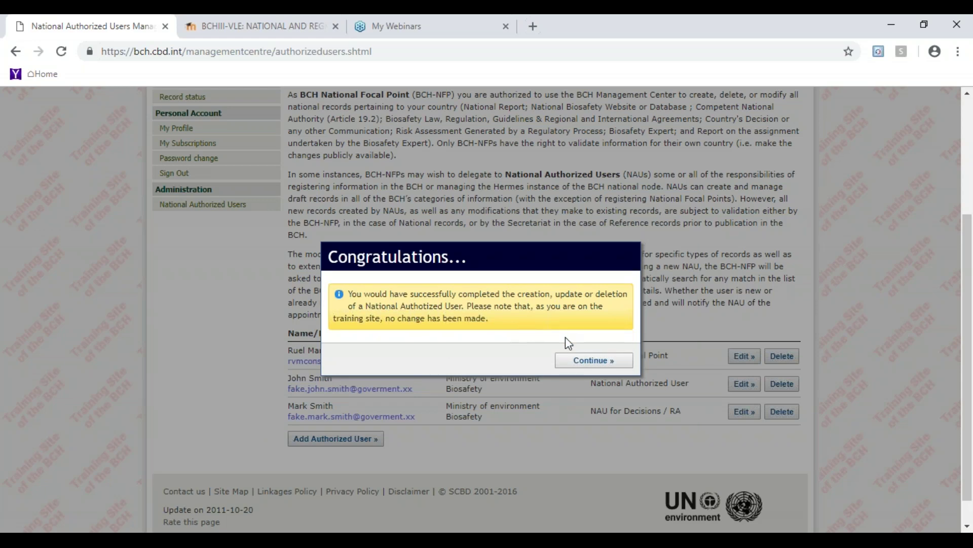
# - Close the Congratulations notice and delete the user holding the NAU for Decisions / RA role
pyautogui.click(586, 361)
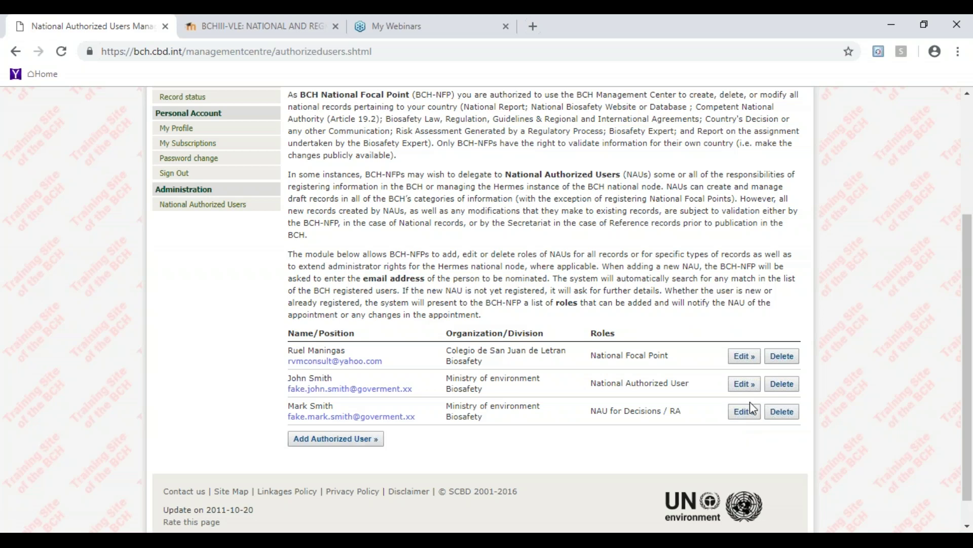
pyautogui.click(790, 415)
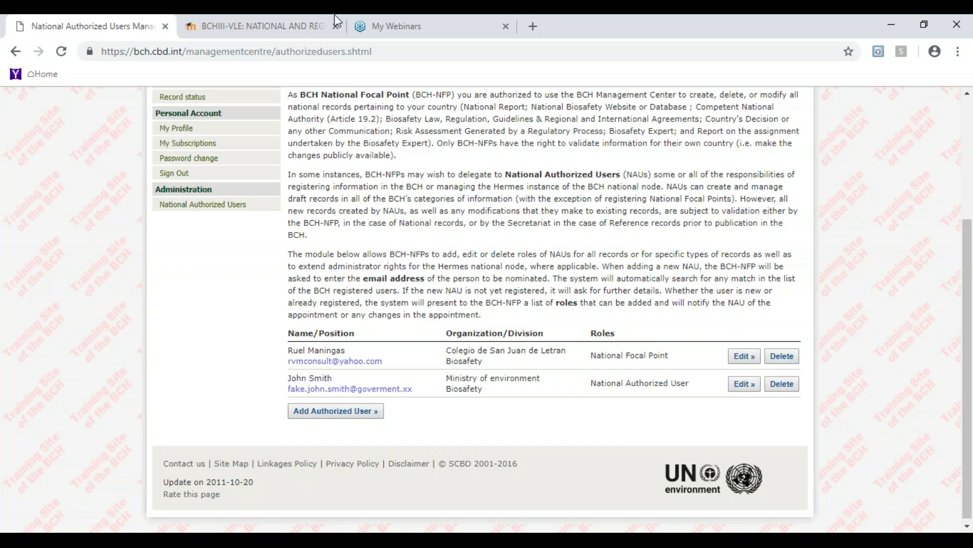
# - Add another authorized user by searching a new e-mail address, fixing its domain ending
pyautogui.click(348, 415)
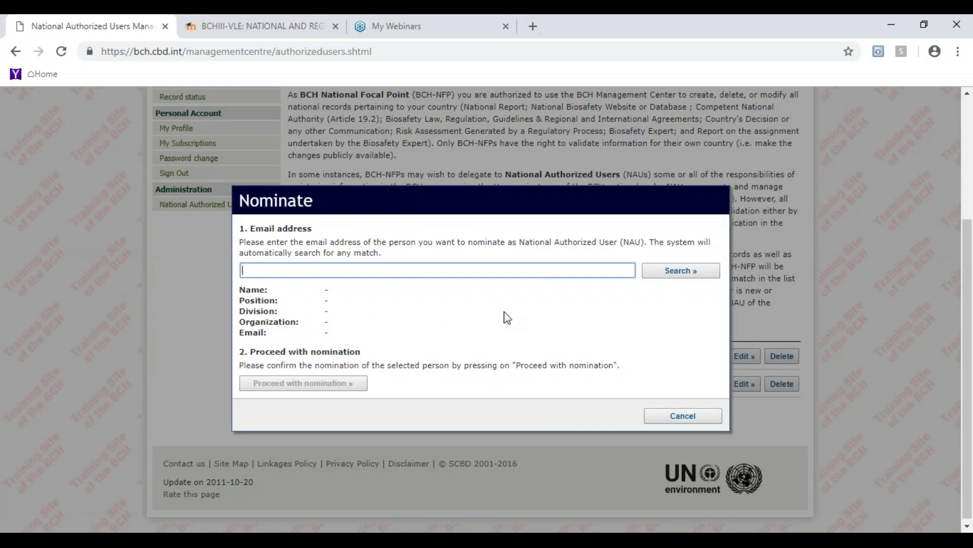
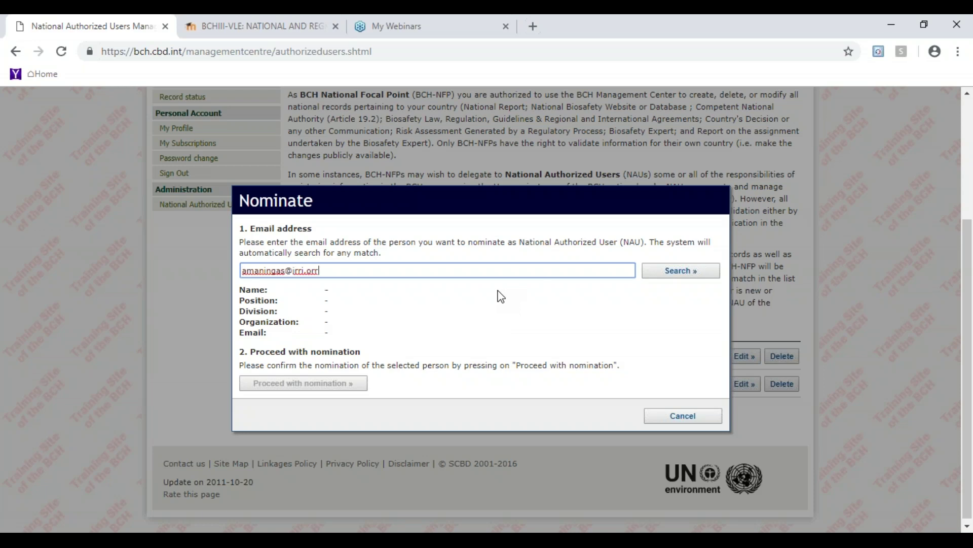
pyautogui.click(689, 273)
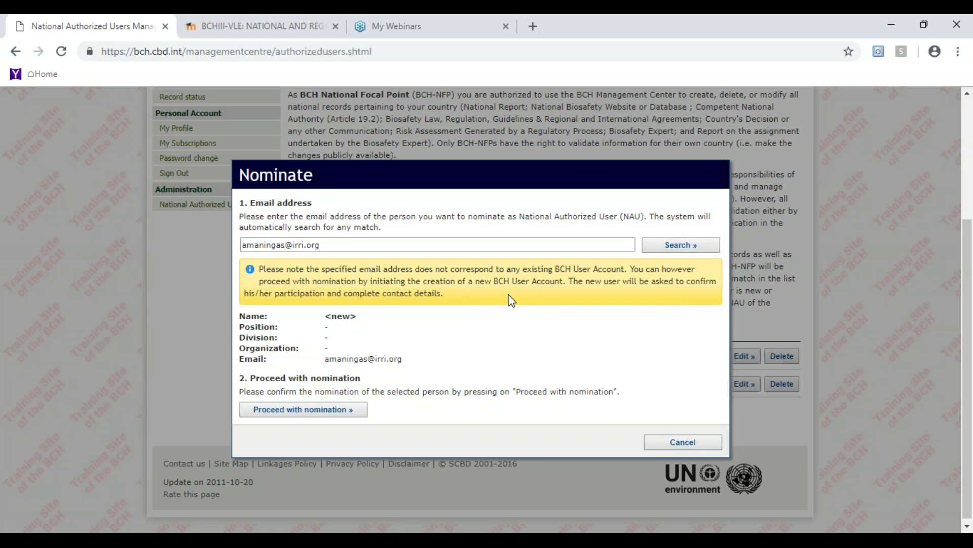
# - Proceed with nominating the unregistered user and dismiss the bch.cbd.int error alert
pyautogui.click(330, 415)
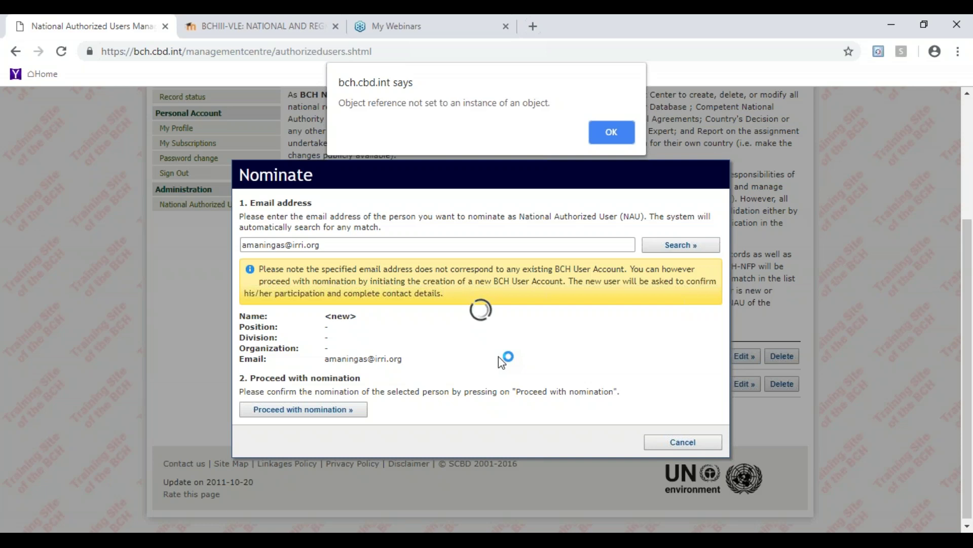
pyautogui.click(625, 124)
# - Enter the nominee's first and last name, tick National Authorized User, and proceed with changes
pyautogui.click(332, 257)
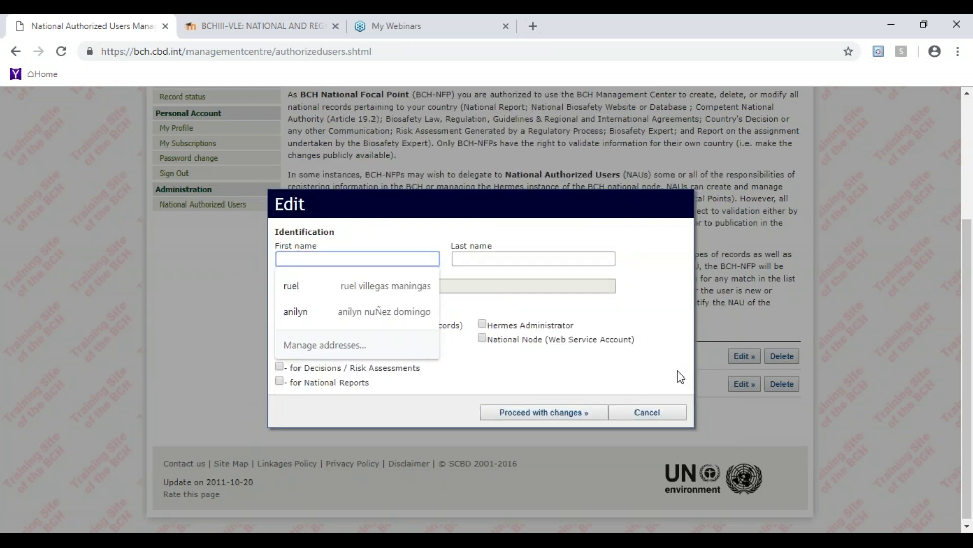
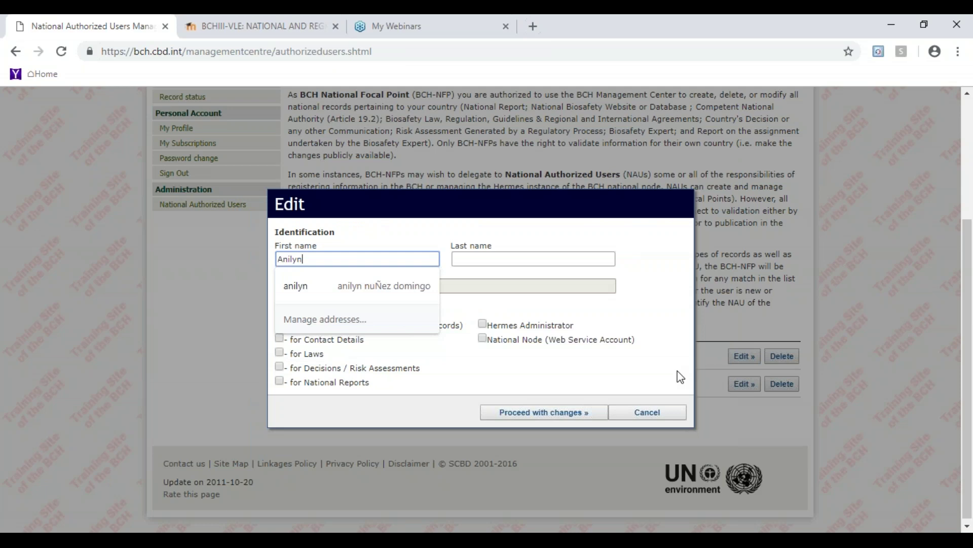
pyautogui.click(608, 259)
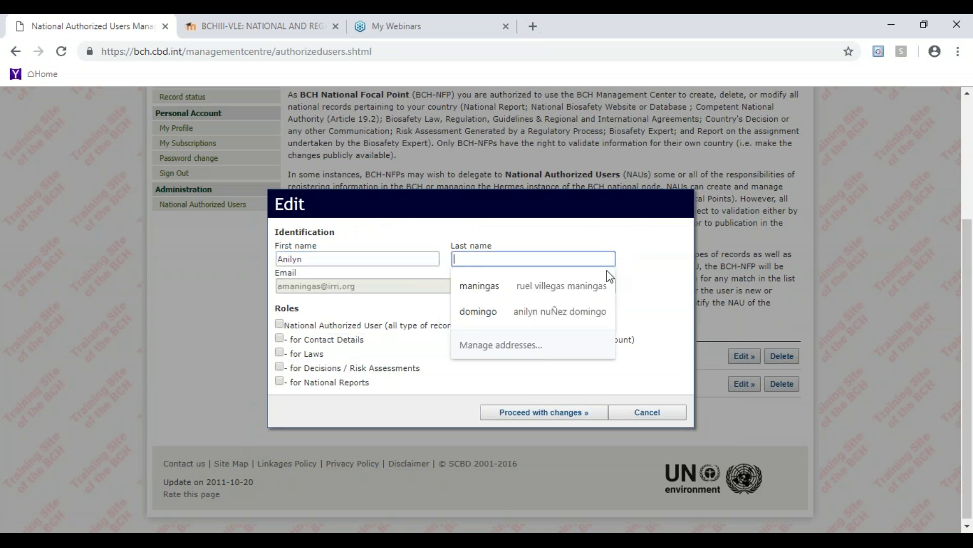
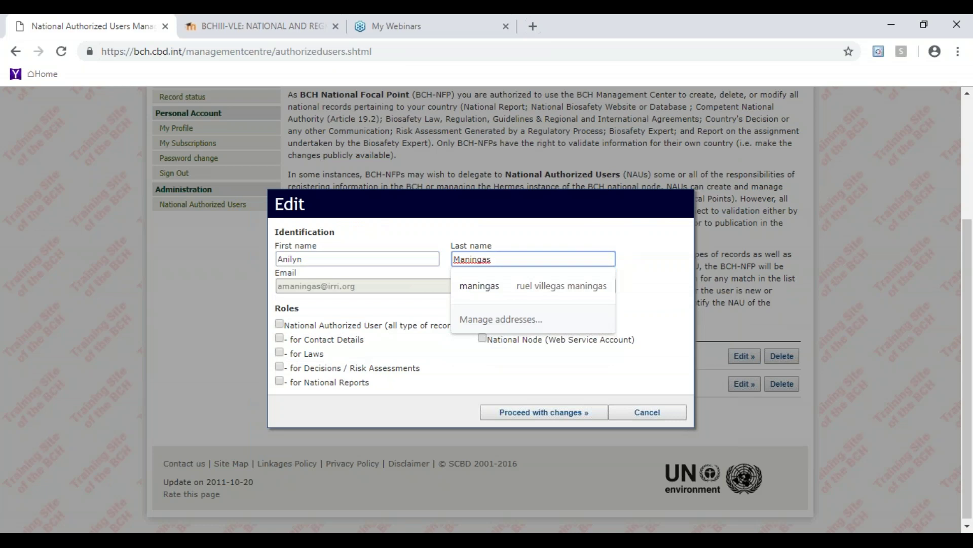
pyautogui.click(365, 308)
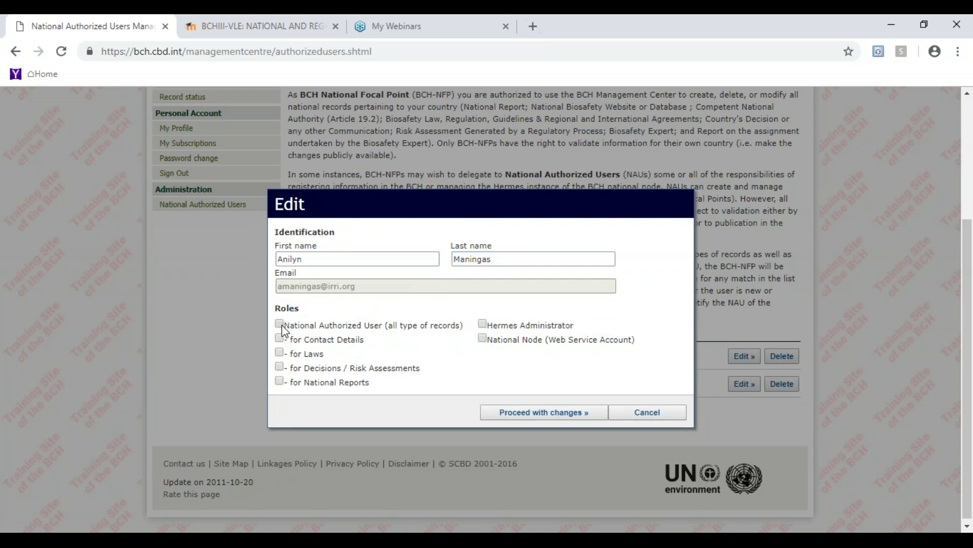
pyautogui.click(279, 324)
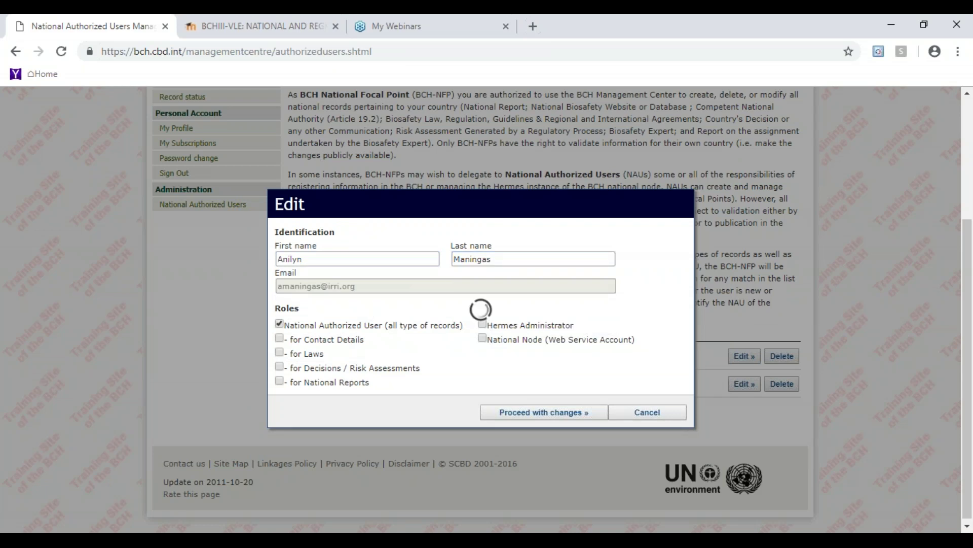
pyautogui.click(549, 411)
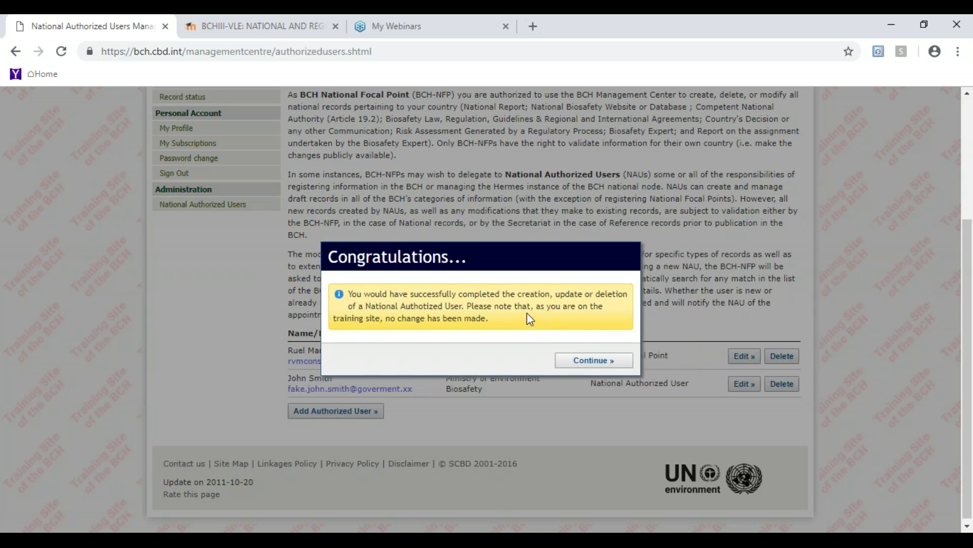
# - Close the Congratulations confirmation and scroll back to the top of the users list
pyautogui.click(602, 364)
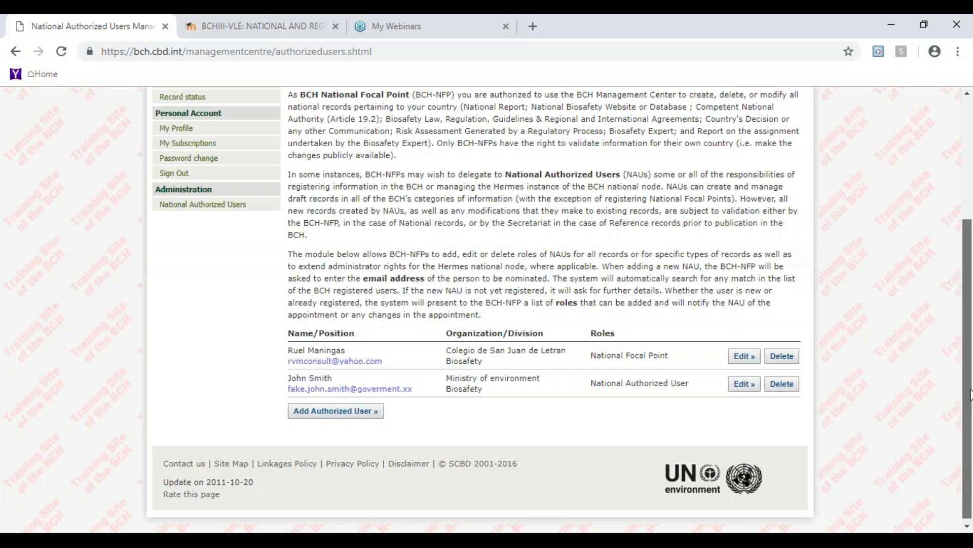
pyautogui.scroll(1, 970, 395)
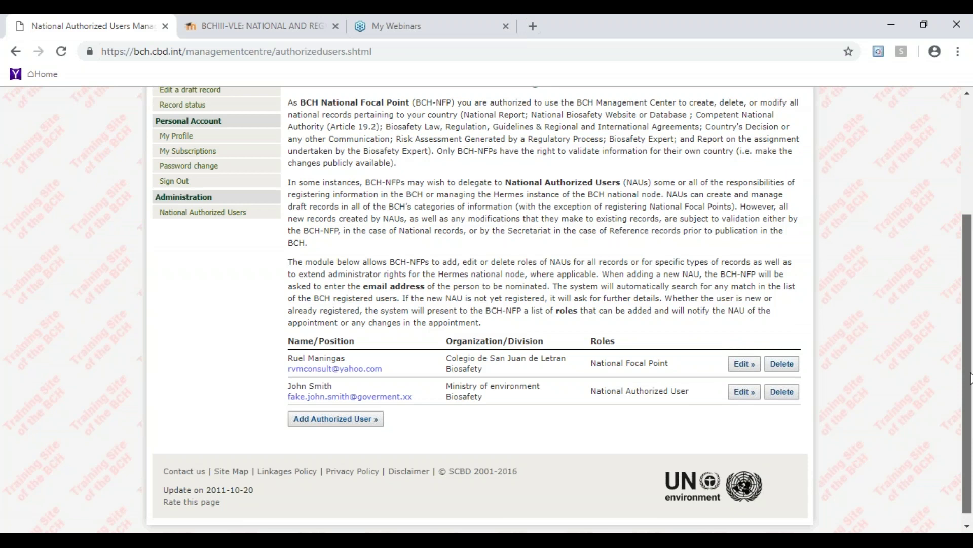
pyautogui.scroll(4, 970, 378)
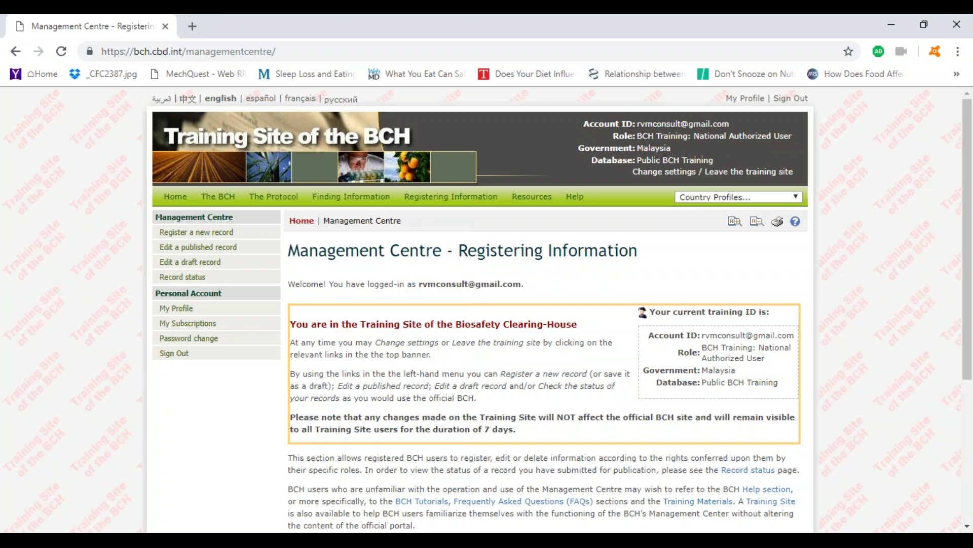
pyautogui.click(213, 233)
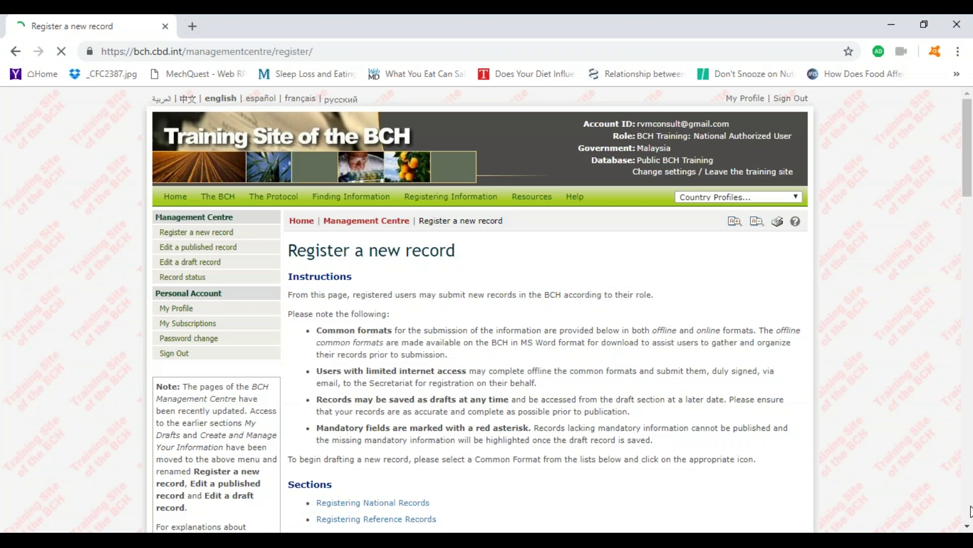
pyautogui.click(967, 527)
pyautogui.scroll(-15, 967, 526)
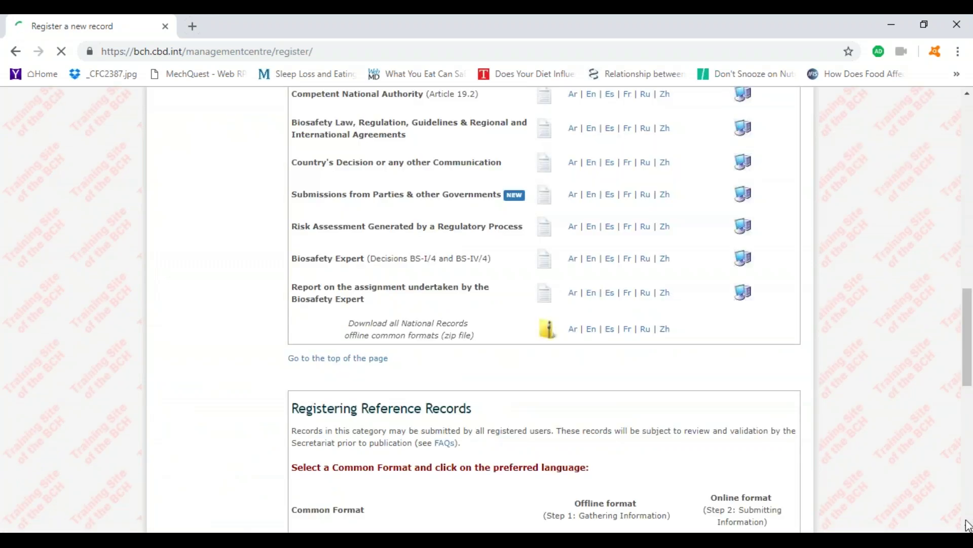
pyautogui.scroll(3, 969, 325)
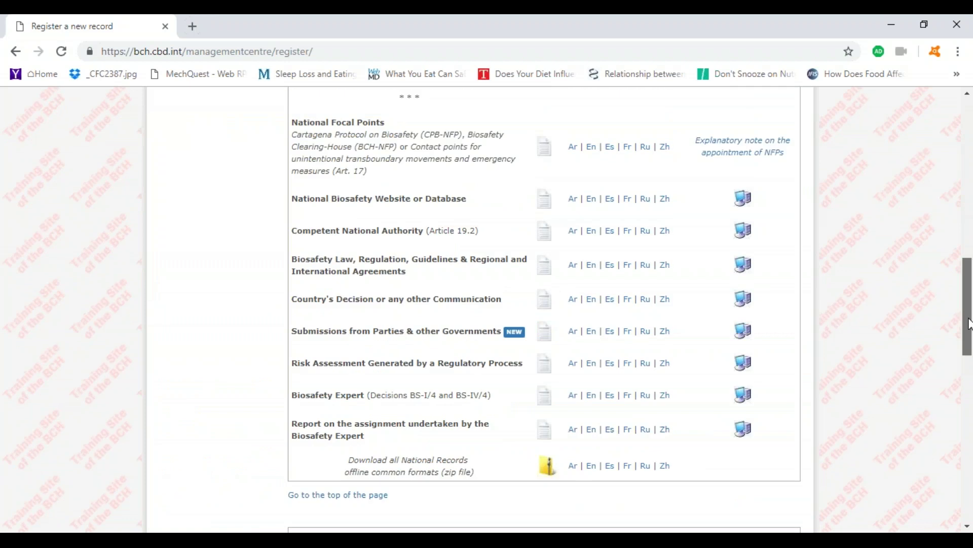
pyautogui.scroll(2, 969, 324)
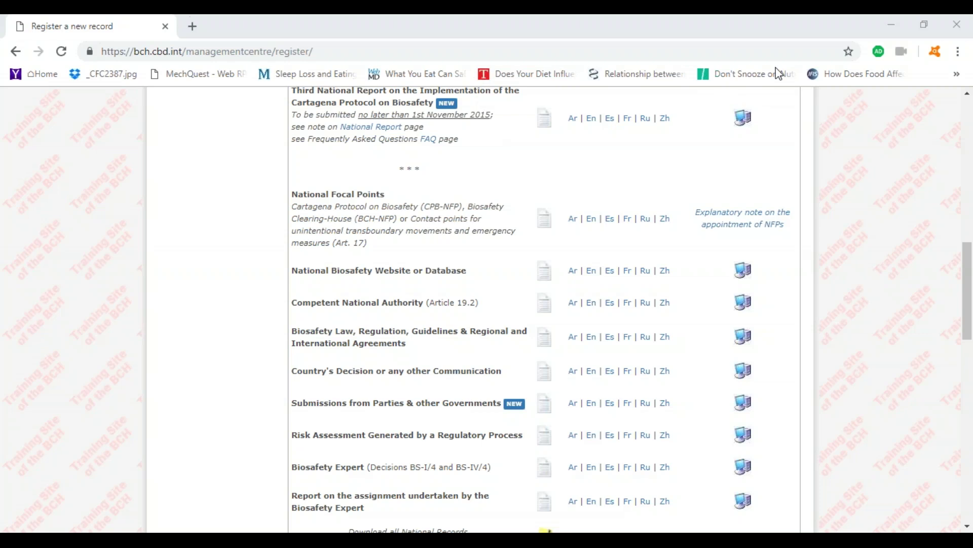
# - Start a Competent National Authority record prefilled with Malaysia and scroll through the form
pyautogui.click(743, 304)
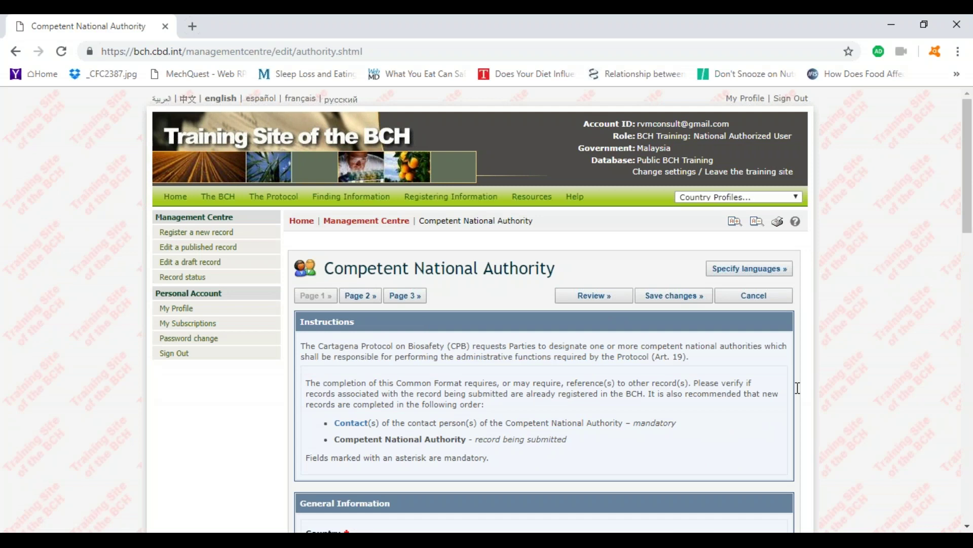
pyautogui.click(967, 527)
pyautogui.click(968, 527)
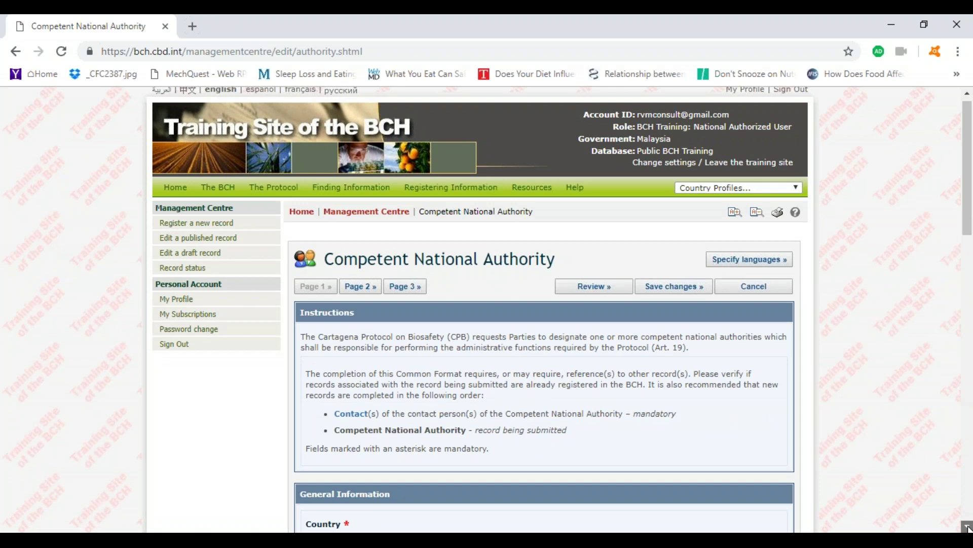
pyautogui.click(967, 527)
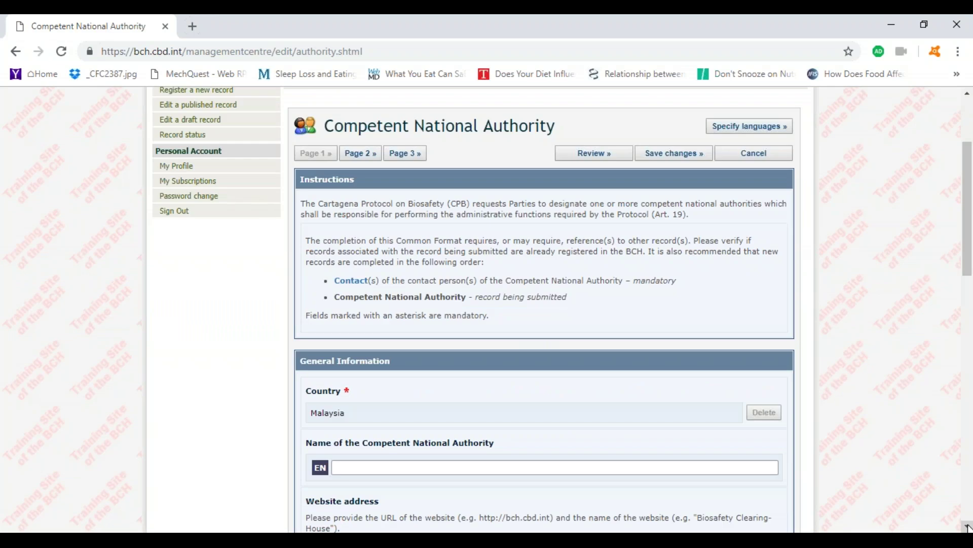
pyautogui.click(968, 527)
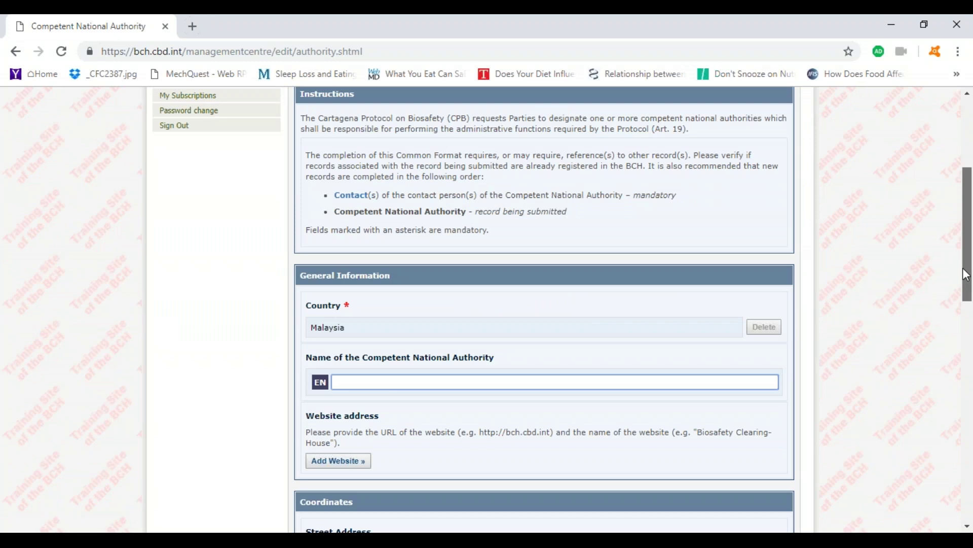
pyautogui.moveTo(966, 274); pyautogui.dragTo(957, 232)
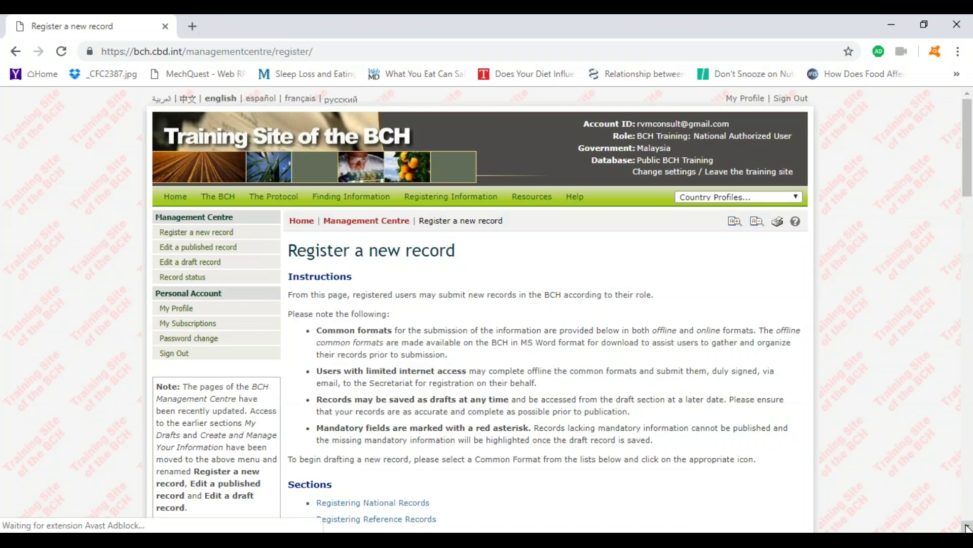
# - Scroll down Register a new record to the Registering National Records table
pyautogui.scroll(-6, 965, 528)
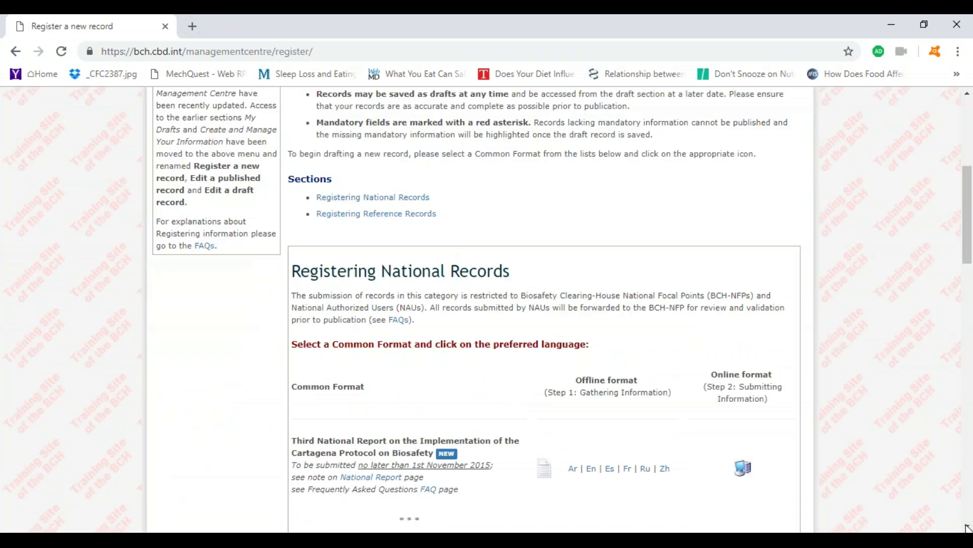
pyautogui.scroll(-4, 732, 400)
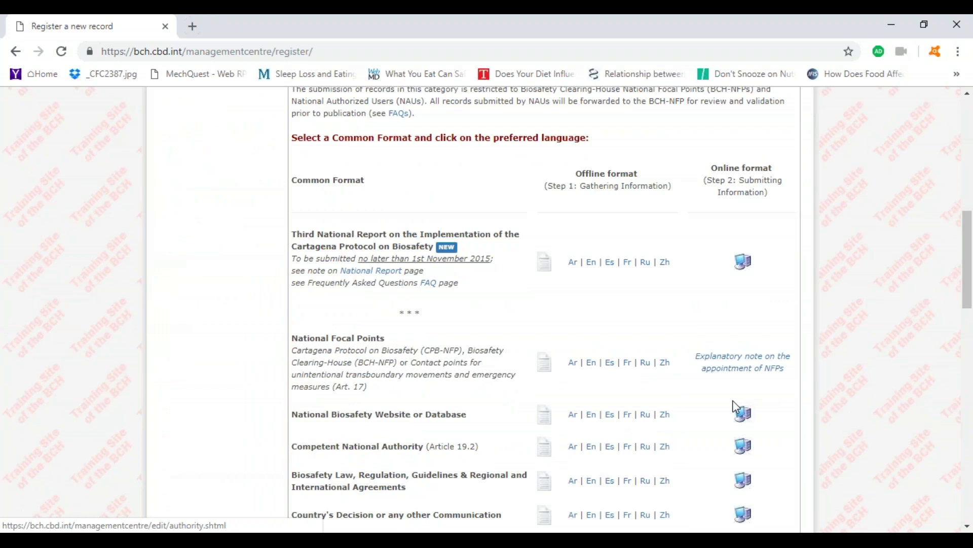
# - Start a National Biosafety Website or Database record and enter the website or database name
pyautogui.click(735, 408)
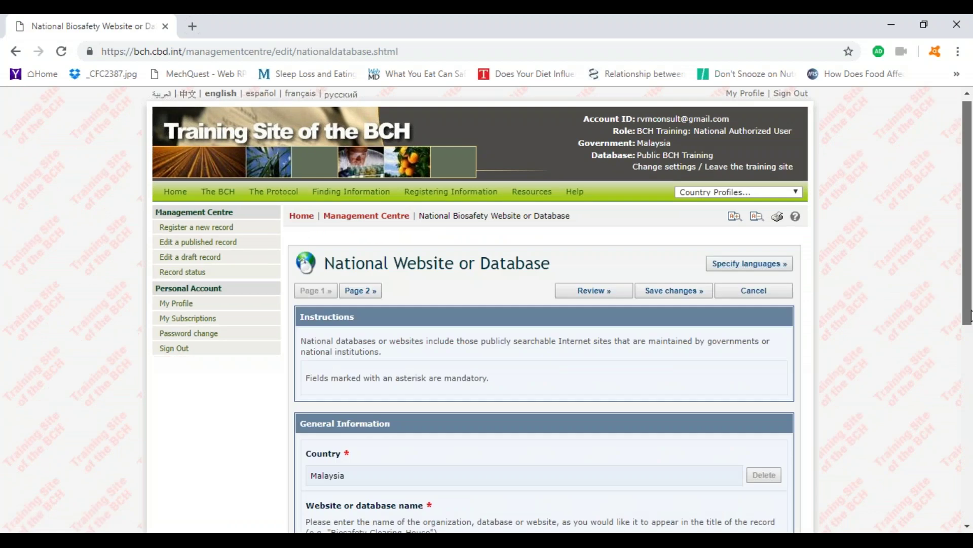
pyautogui.scroll(-3, 616, 413)
pyautogui.click(616, 406)
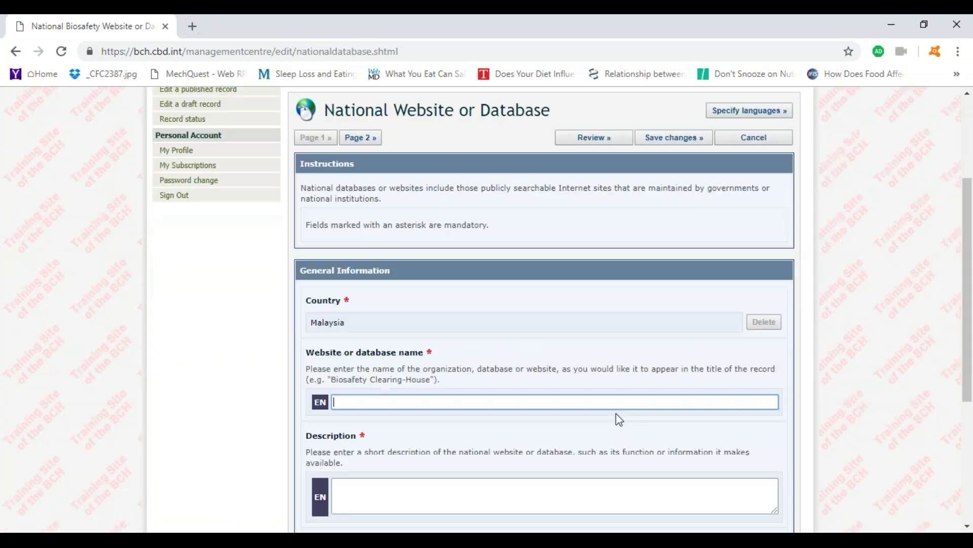
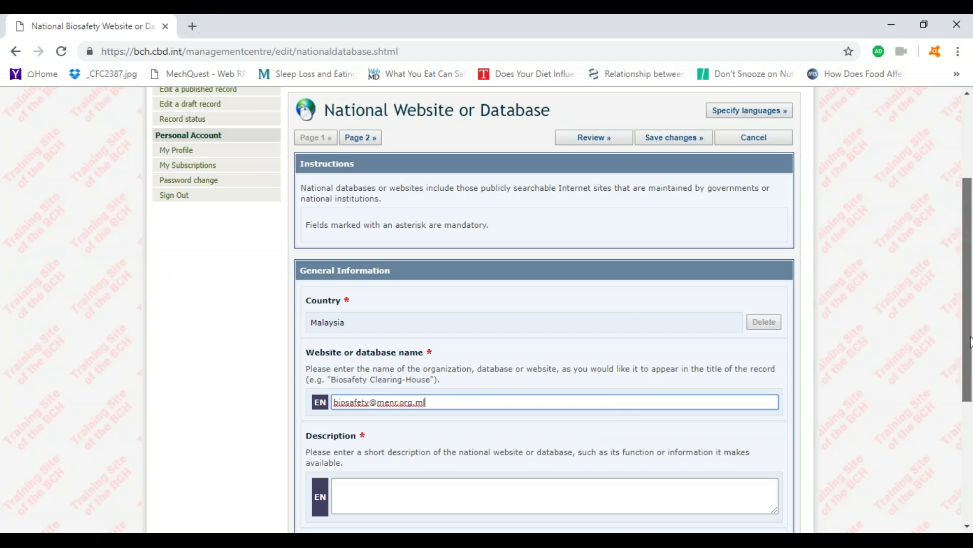
# - Reword the description to 'This is the biosafety website of Malaysia'
pyautogui.moveTo(969, 342); pyautogui.dragTo(969, 349)
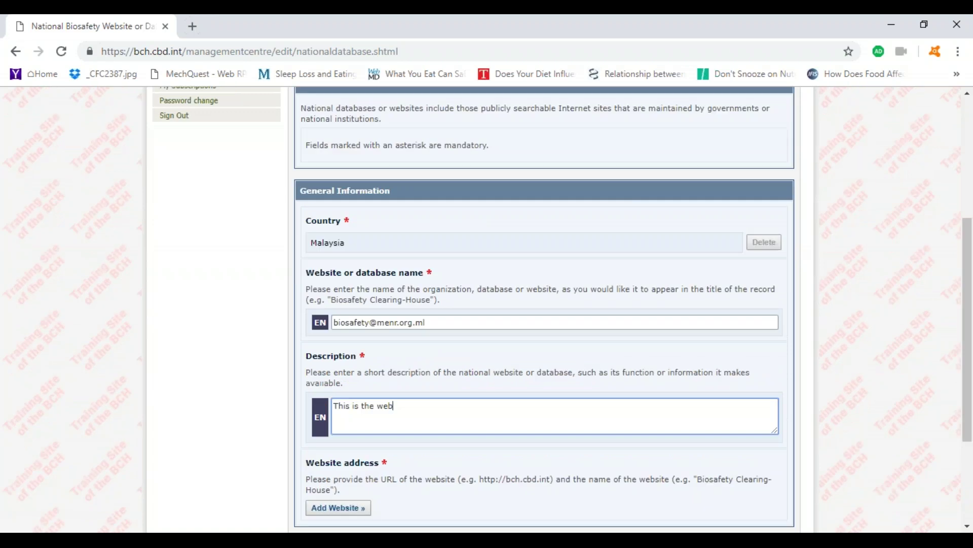
pyautogui.press('BackSpace')
pyautogui.press('BackSpace')
pyautogui.press('BackSpace')
pyautogui.write('biosafety website of Mal')
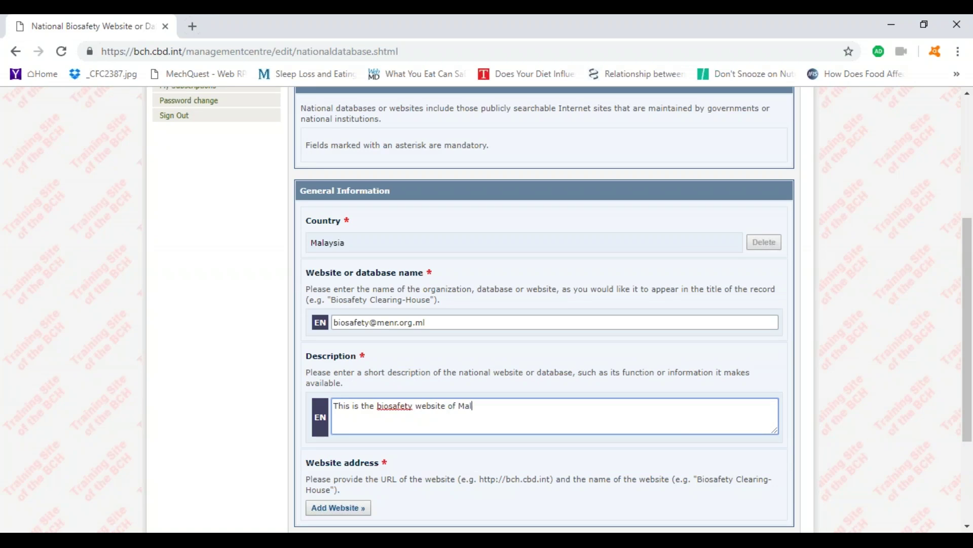
pyautogui.write('aysia')
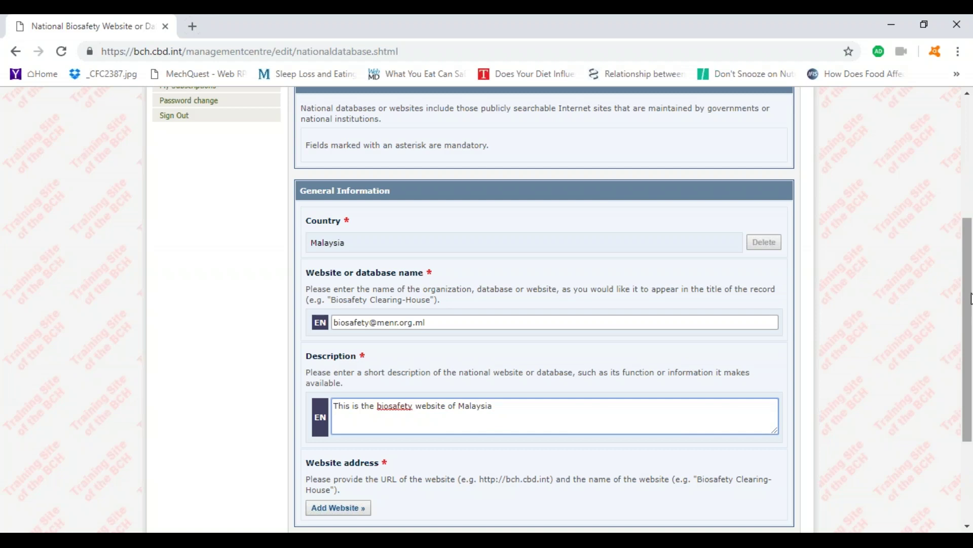
pyautogui.click(970, 326)
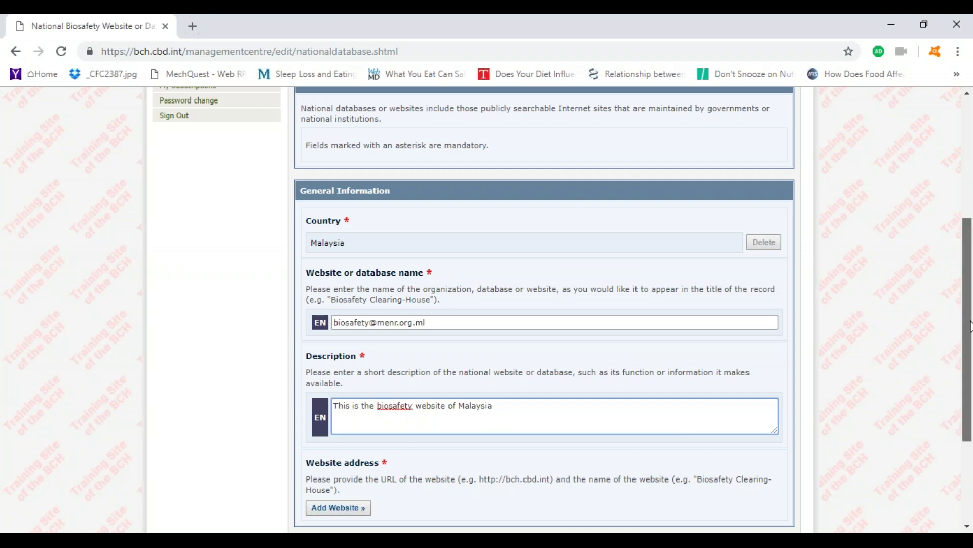
# - Add the website's address through Add Website and save it to the record
pyautogui.moveTo(970, 327); pyautogui.dragTo(970, 344)
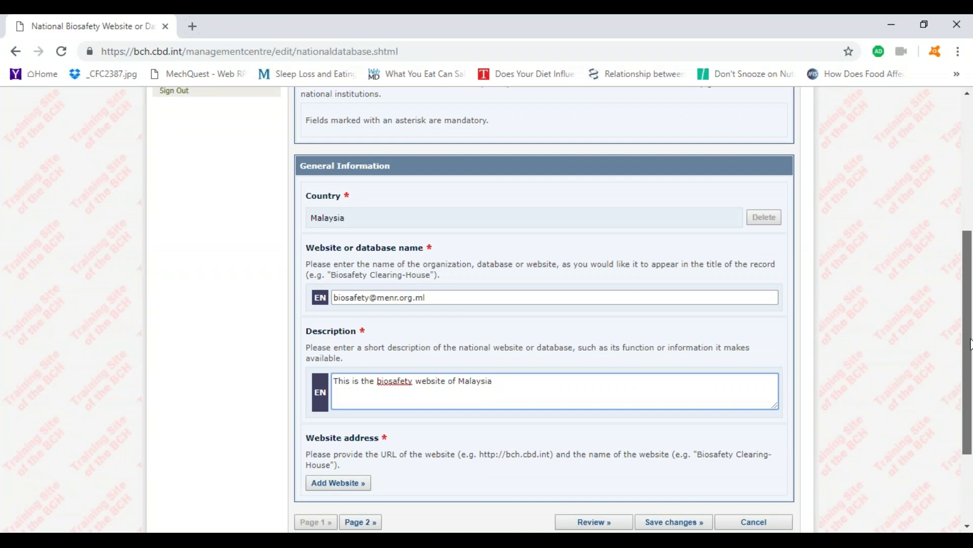
pyautogui.press('Tab')
pyautogui.press('Return')
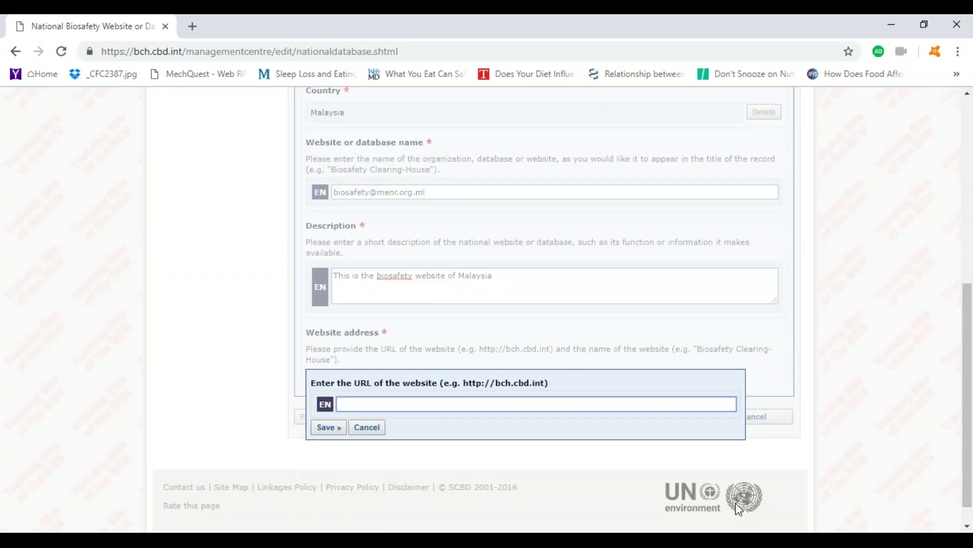
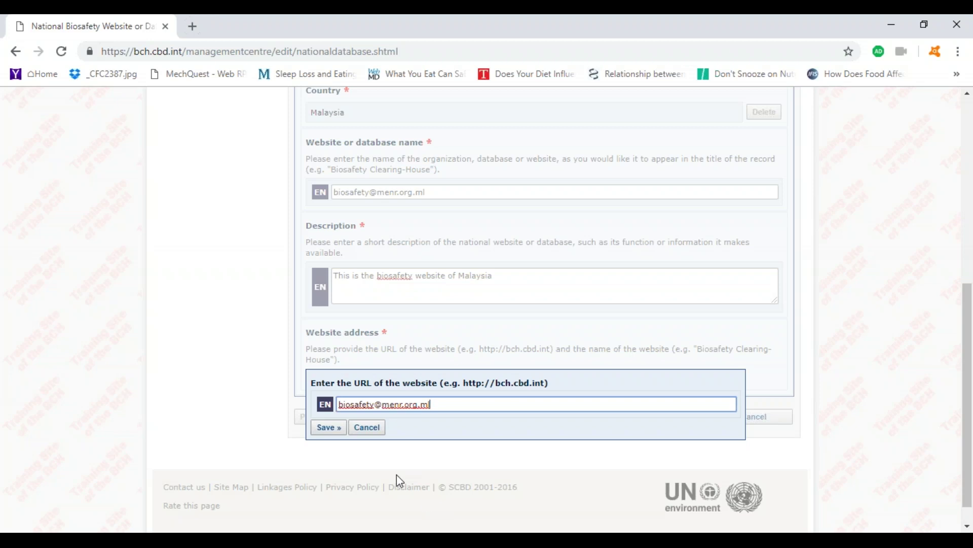
pyautogui.click(329, 427)
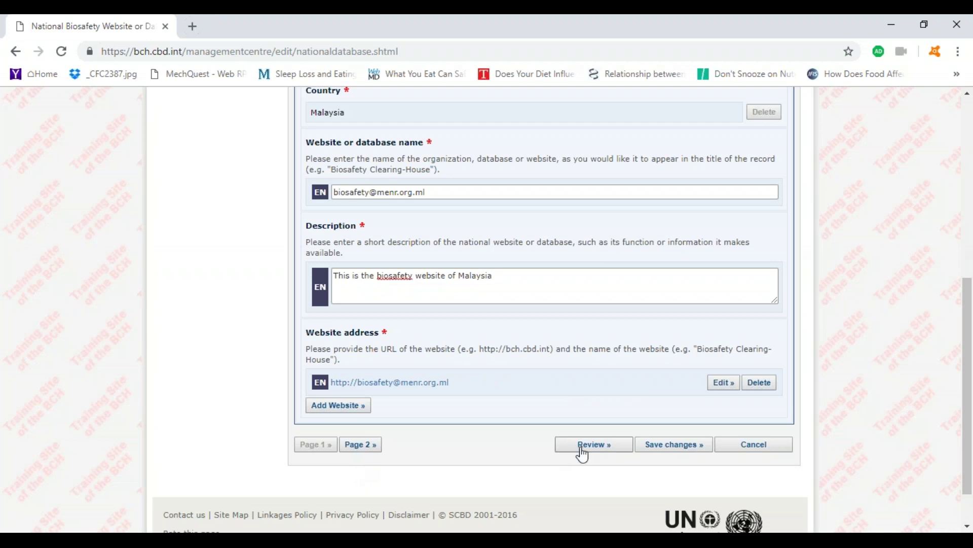
# - On page 2 enter 'this is a test' as other relevant information, save, and submit for publishing
pyautogui.click(367, 448)
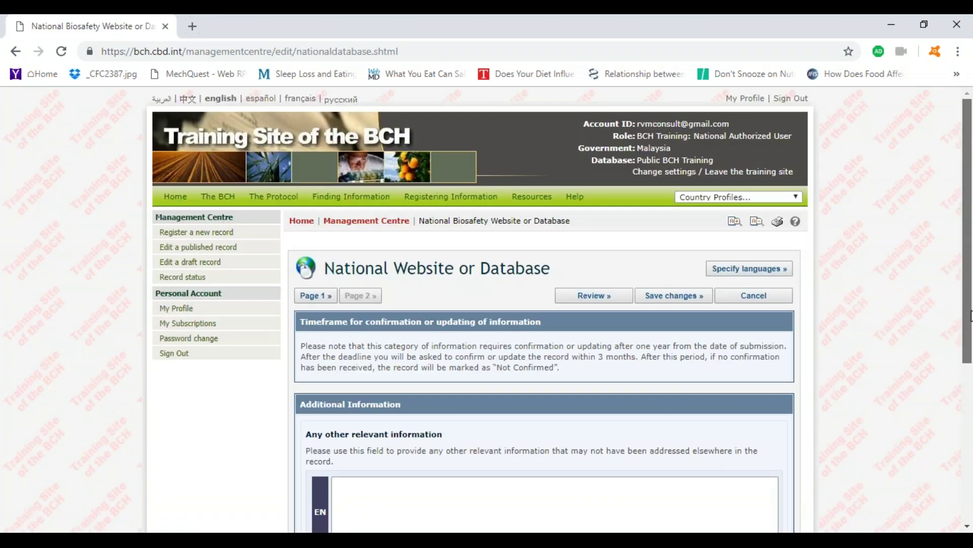
pyautogui.moveTo(970, 315); pyautogui.dragTo(970, 420)
pyautogui.click(389, 309)
pyautogui.write('this is a test')
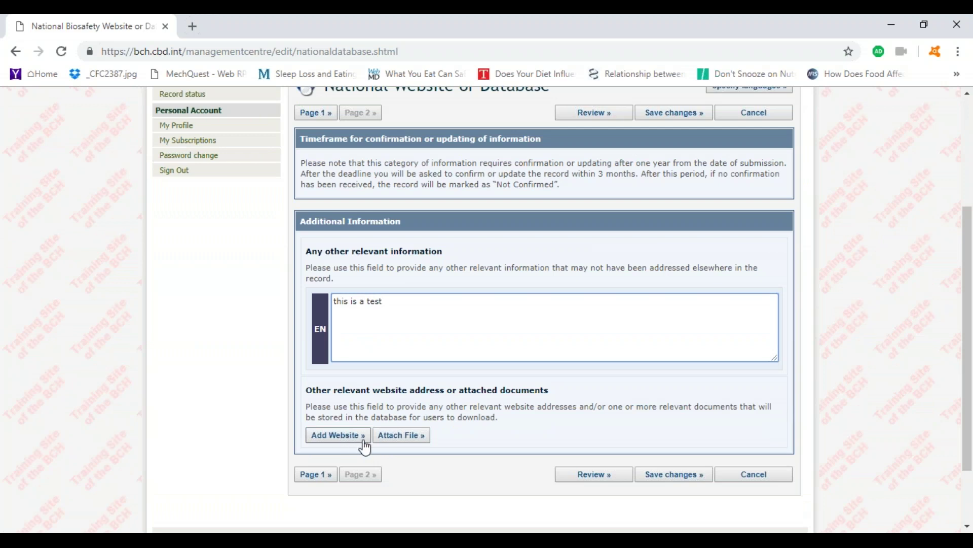
pyautogui.click(675, 479)
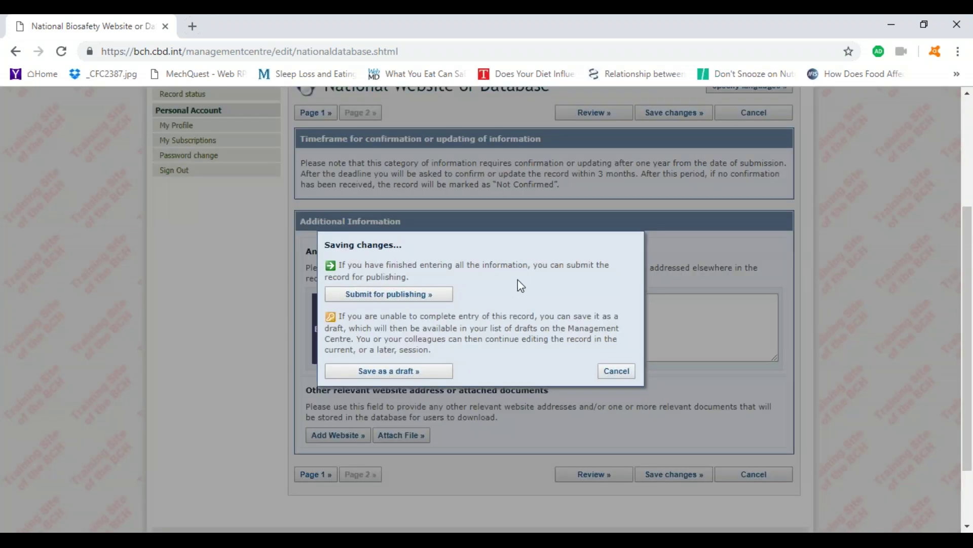
pyautogui.click(398, 295)
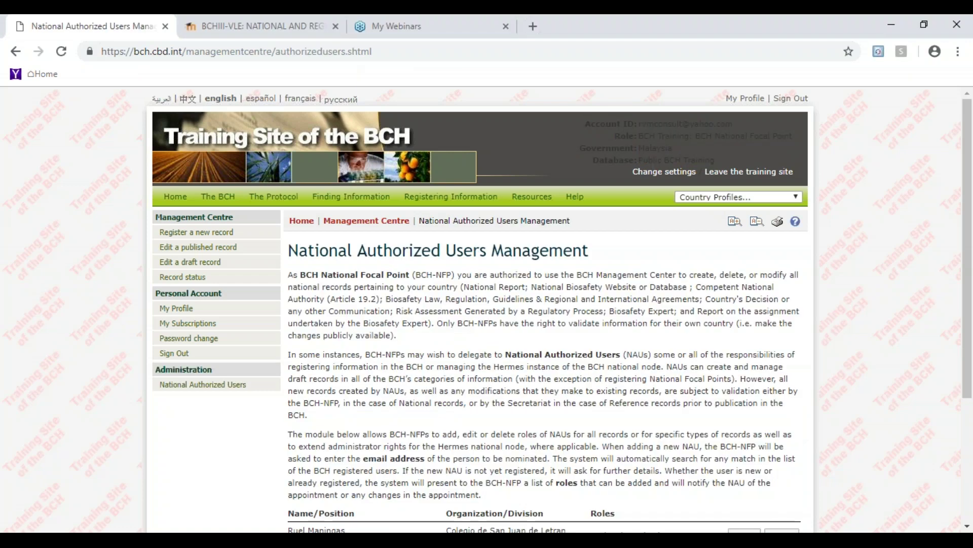
# - Scroll the authorized users page to reach the Management Centre link
pyautogui.scroll(-1, 963, 350)
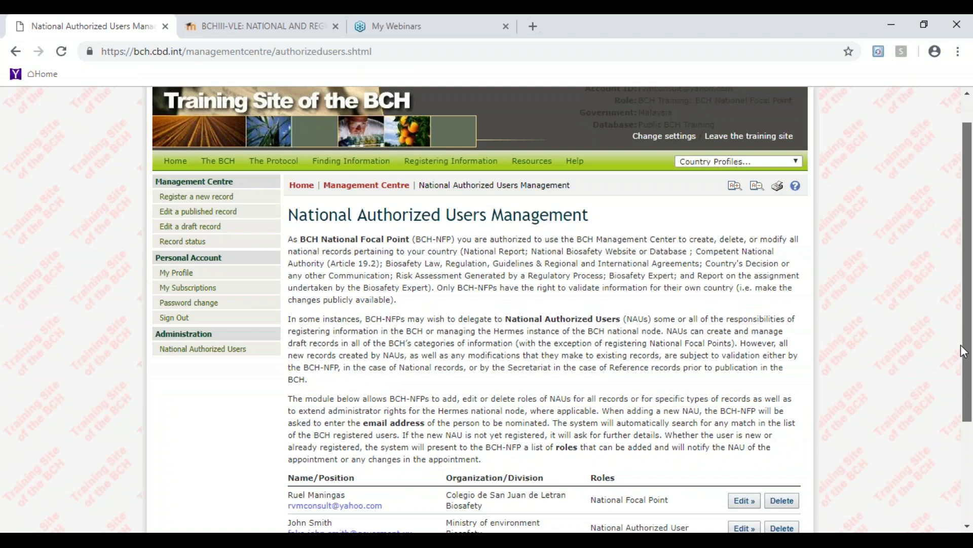
pyautogui.scroll(1, 963, 349)
pyautogui.moveTo(218, 189)
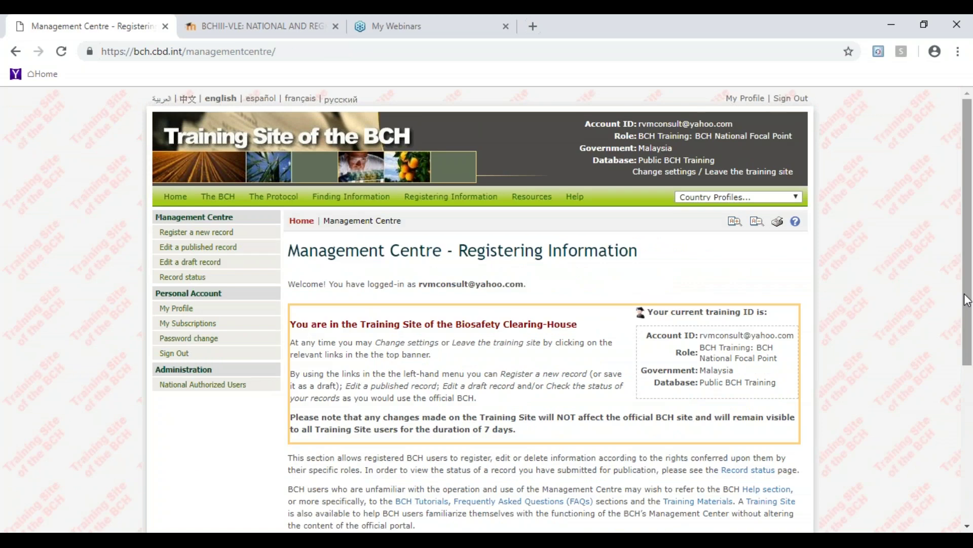
# - Open the National Database or Website record's validation request and choose Request changes
pyautogui.scroll(-5, 966, 299)
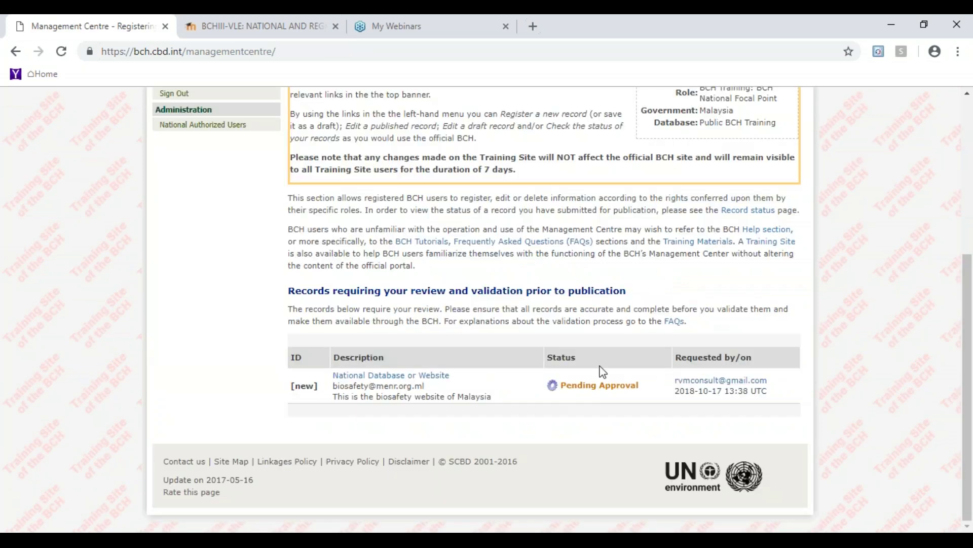
pyautogui.click(399, 378)
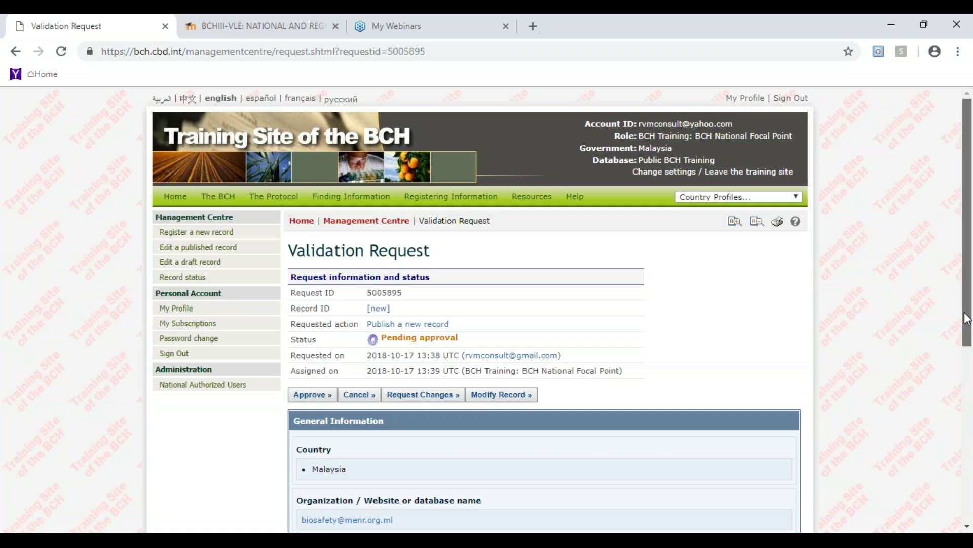
pyautogui.scroll(-1, 427, 359)
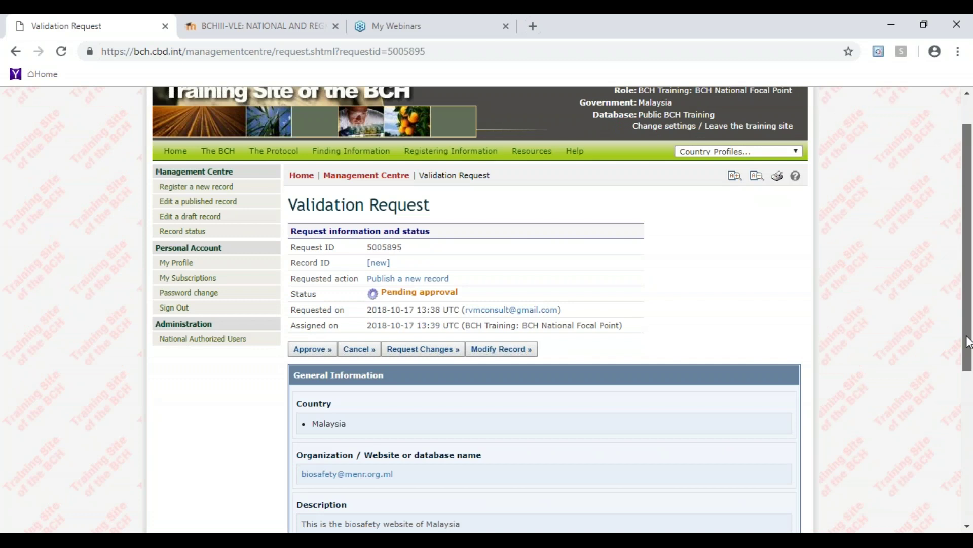
pyautogui.scroll(-1, 969, 342)
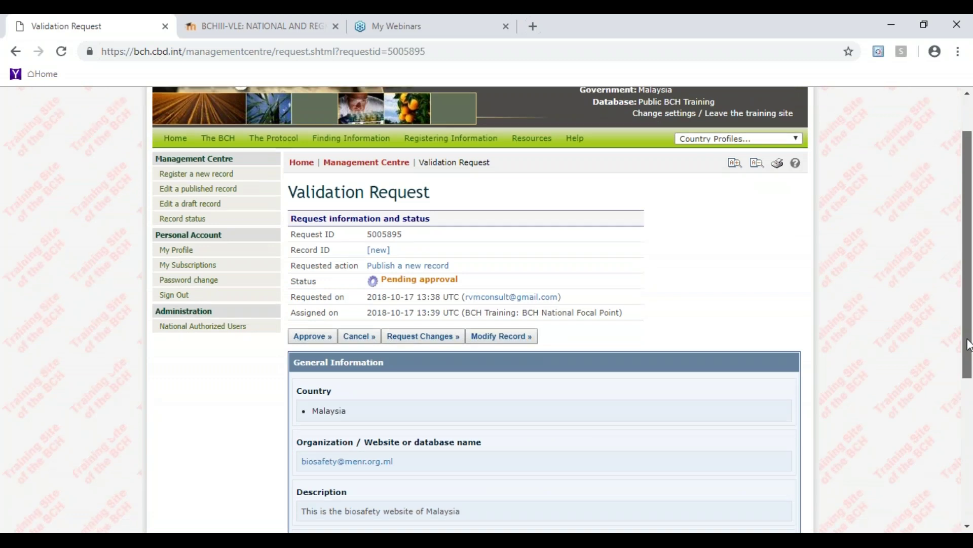
pyautogui.scroll(-1, 969, 345)
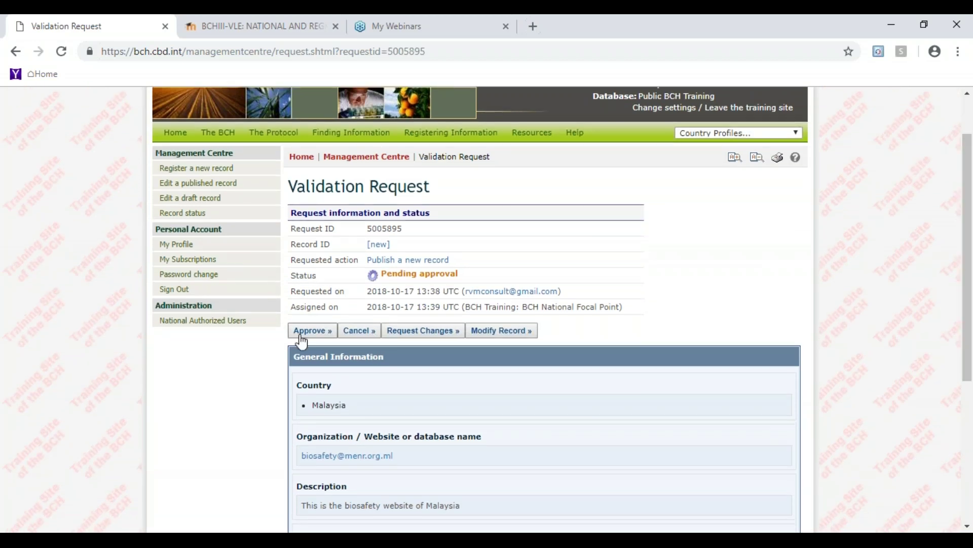
pyautogui.click(425, 332)
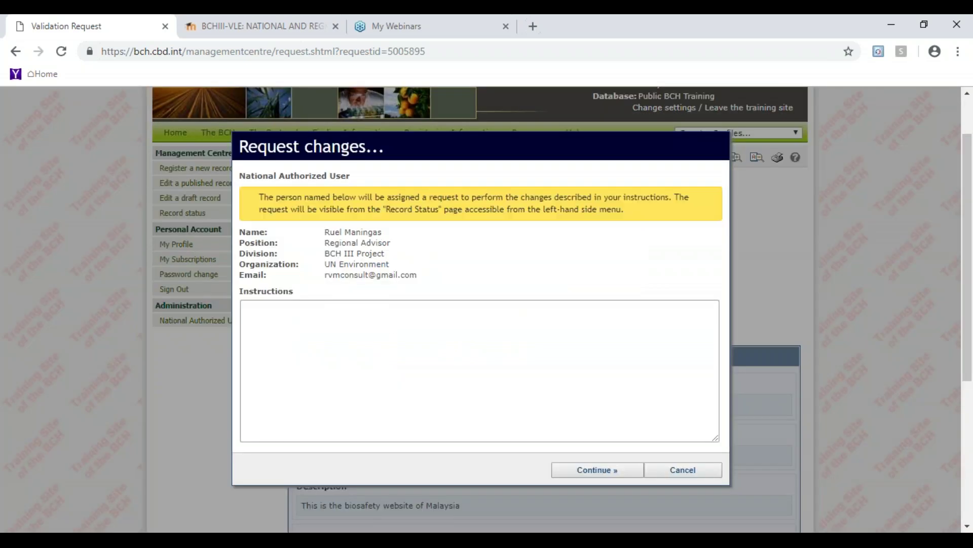
# - Send the record back with the instruction 'Please add some details on the description of the website'
pyautogui.click(384, 318)
pyautogui.write('Please add ')
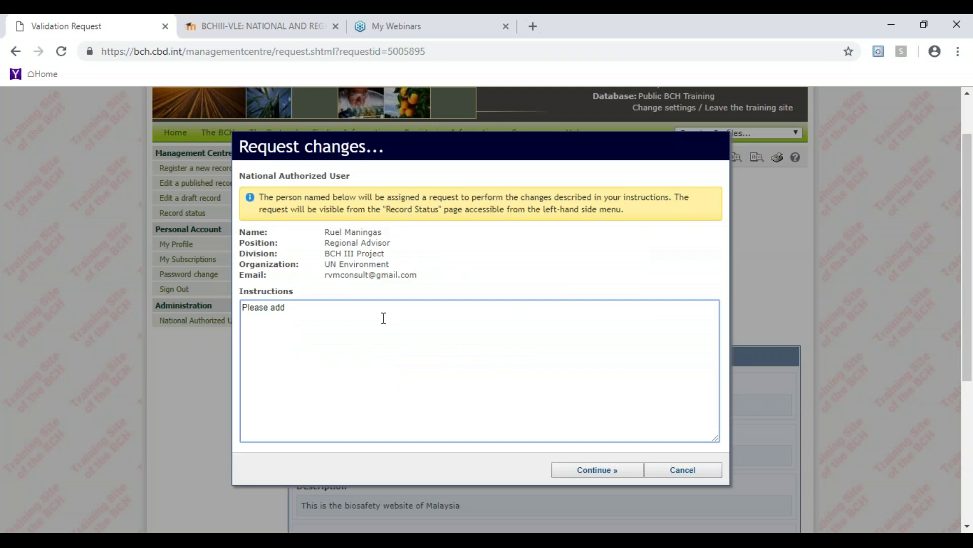
pyautogui.write('som')
pyautogui.write('e ddd')
pyautogui.press('BackSpace')
pyautogui.press('BackSpace')
pyautogui.write('etails on the description of the ')
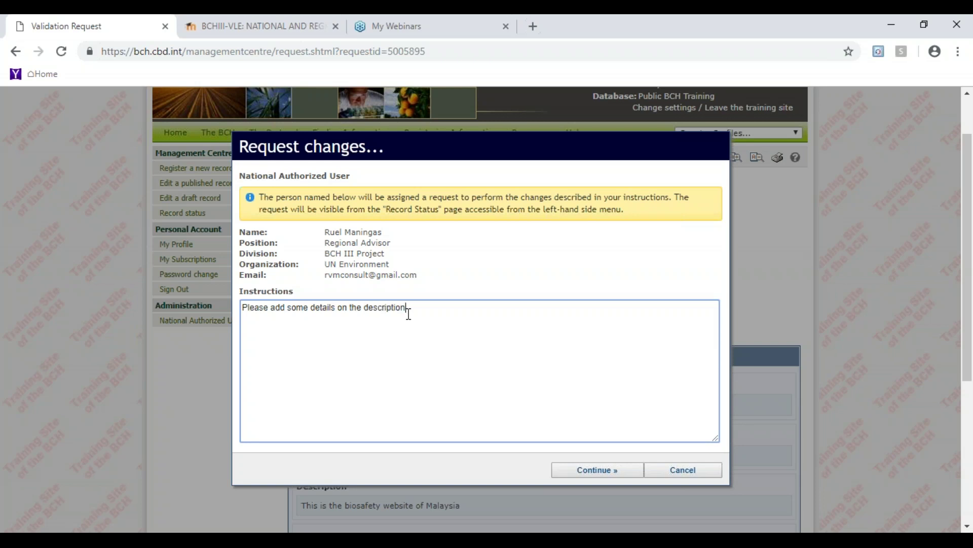
pyautogui.write('website')
pyautogui.click(604, 471)
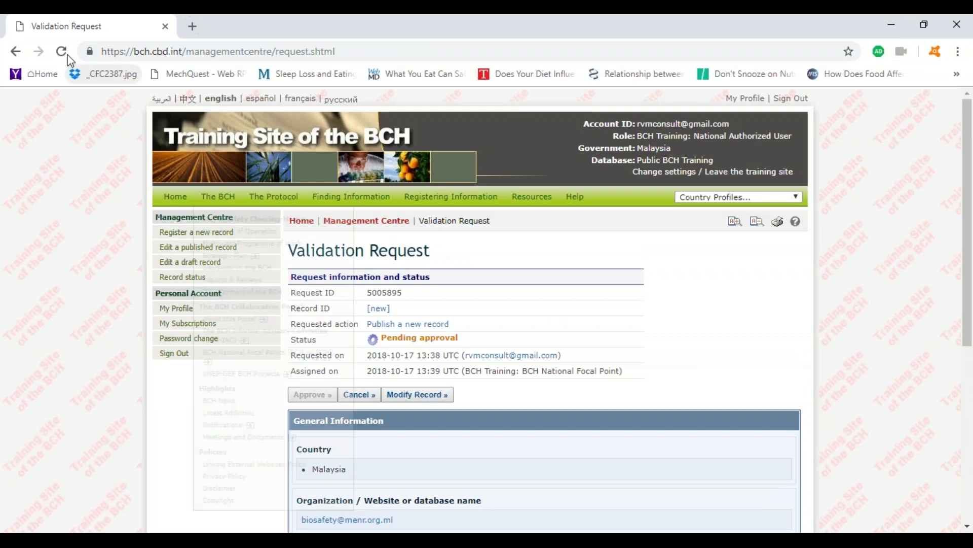
# - Reload the submitter's Validation Request page to see the record returned for changes
pyautogui.click(62, 51)
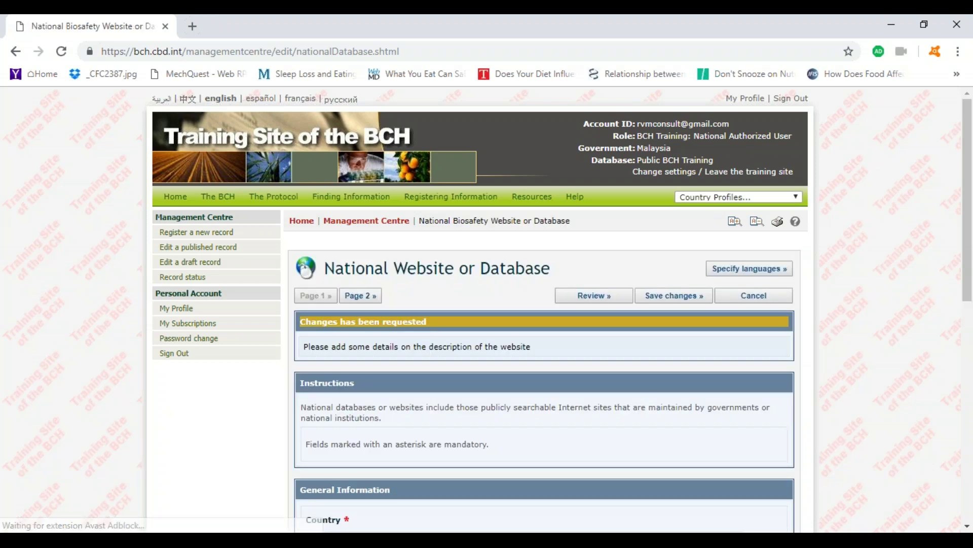
# - Append 'It is the official biosafety web portal of Malaysia' to the description and save
pyautogui.scroll(-5, 967, 527)
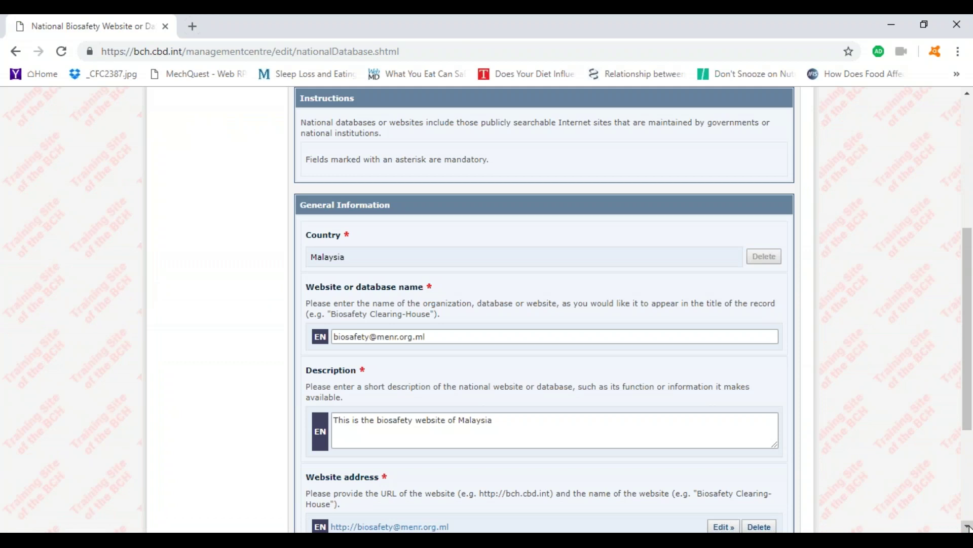
pyautogui.scroll(-1, 967, 527)
pyautogui.click(558, 405)
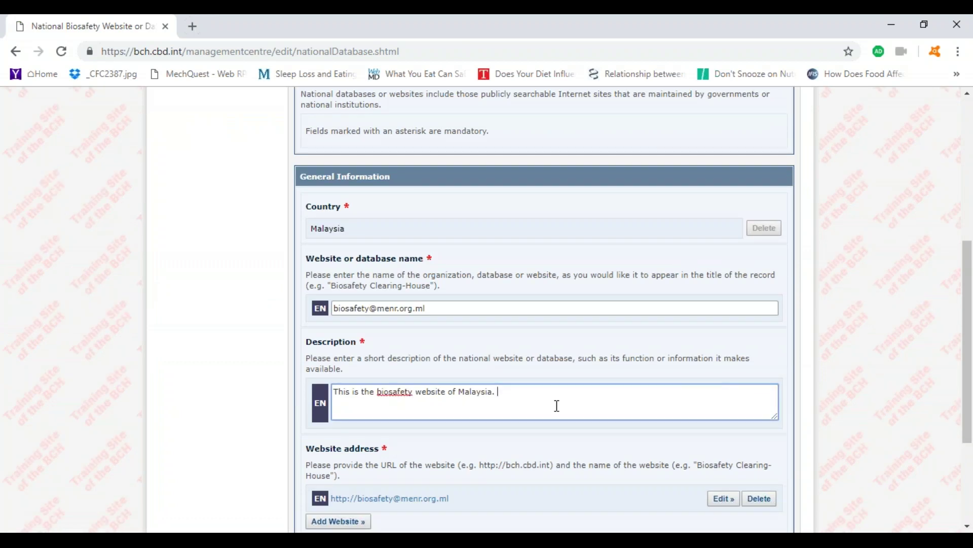
pyautogui.write('It is the official biosafety web [p')
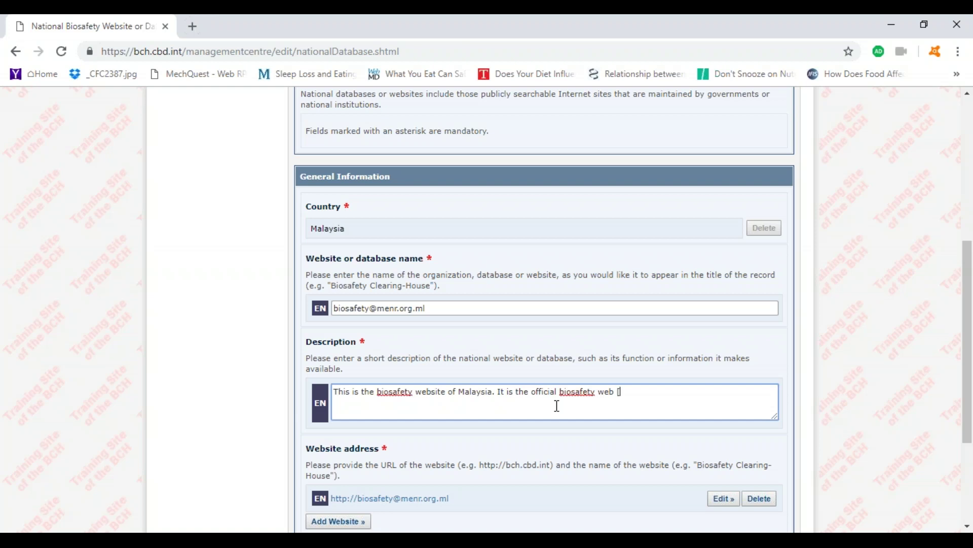
pyautogui.press('BackSpace')
pyautogui.press('BackSpace')
pyautogui.write('portal of Malaysia')
pyautogui.click(968, 527)
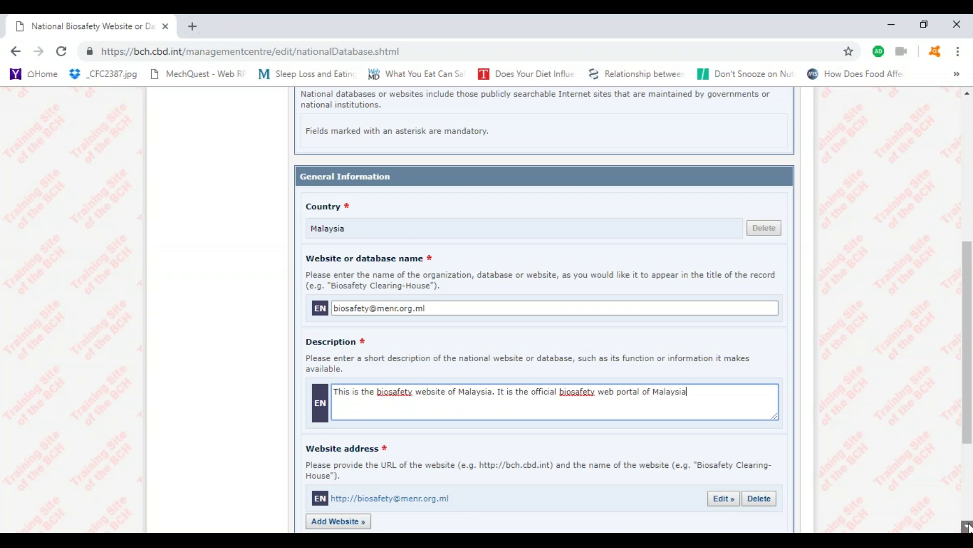
pyautogui.click(968, 527)
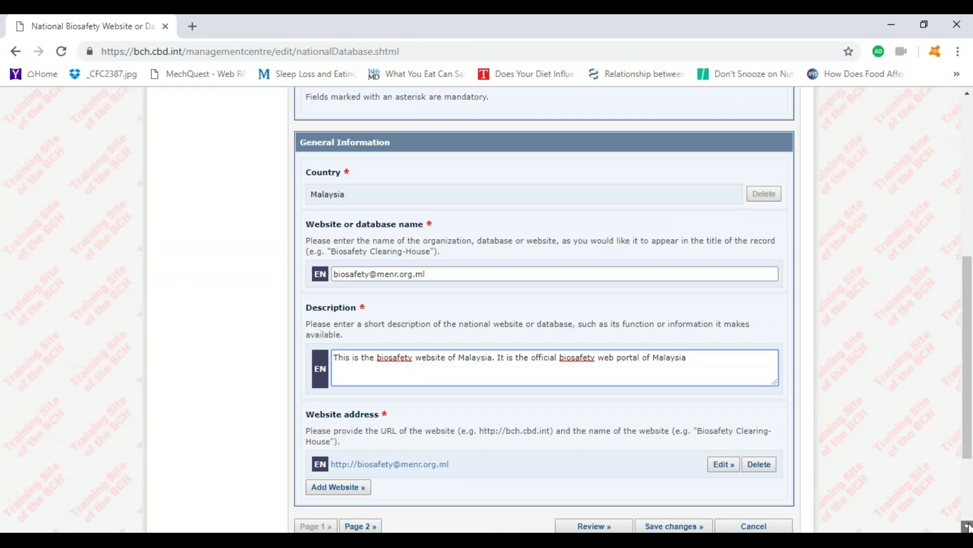
pyautogui.click(674, 526)
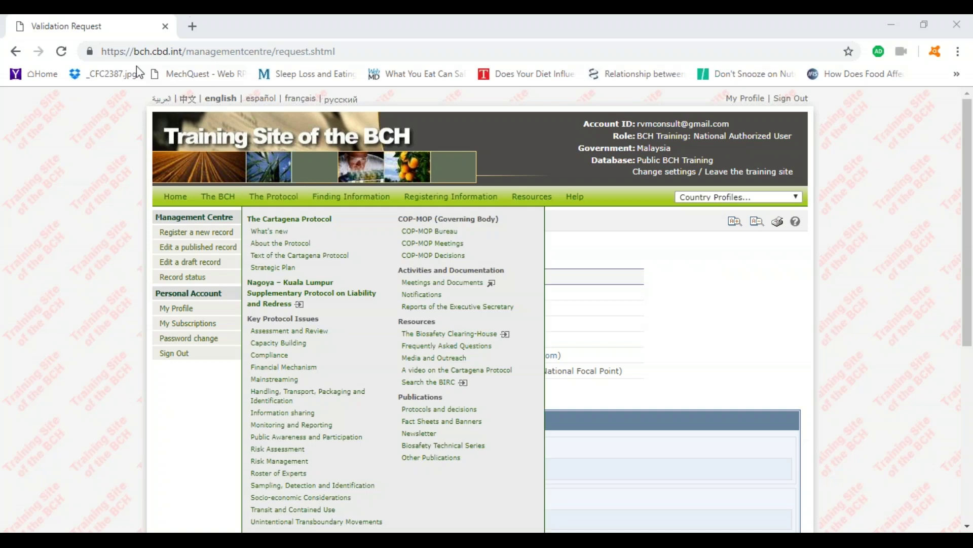
# - Refresh the resubmitted request, then show the Management Centre's records awaiting review
pyautogui.click(61, 52)
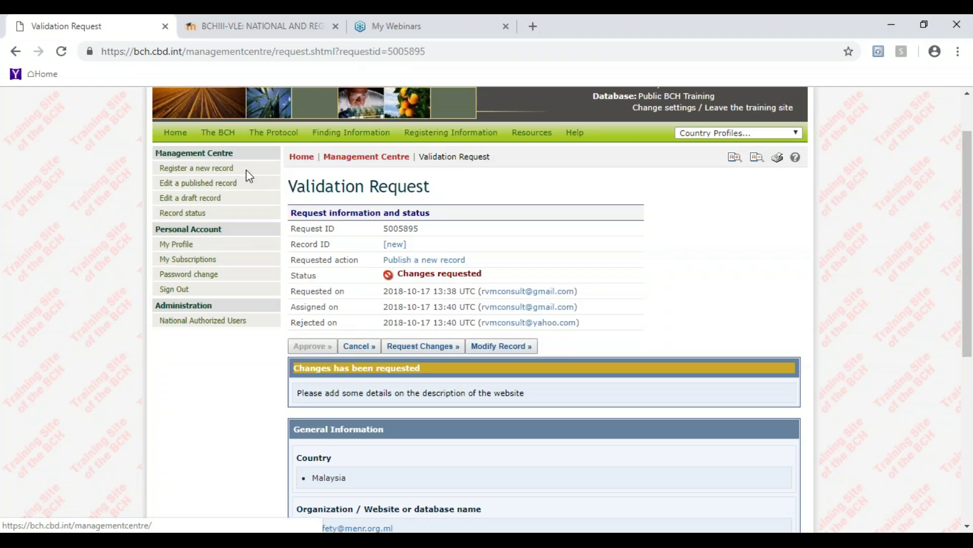
pyautogui.click(248, 175)
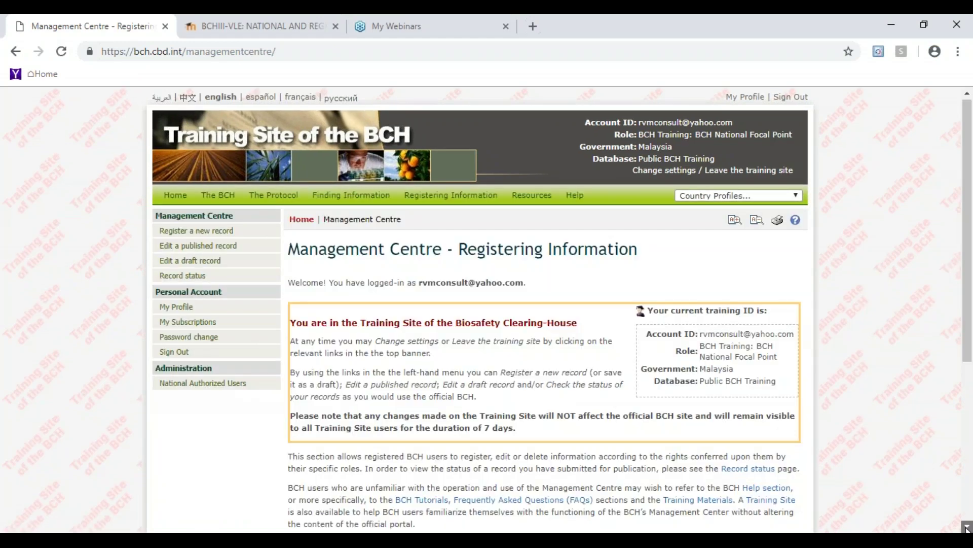
pyautogui.scroll(-5, 967, 527)
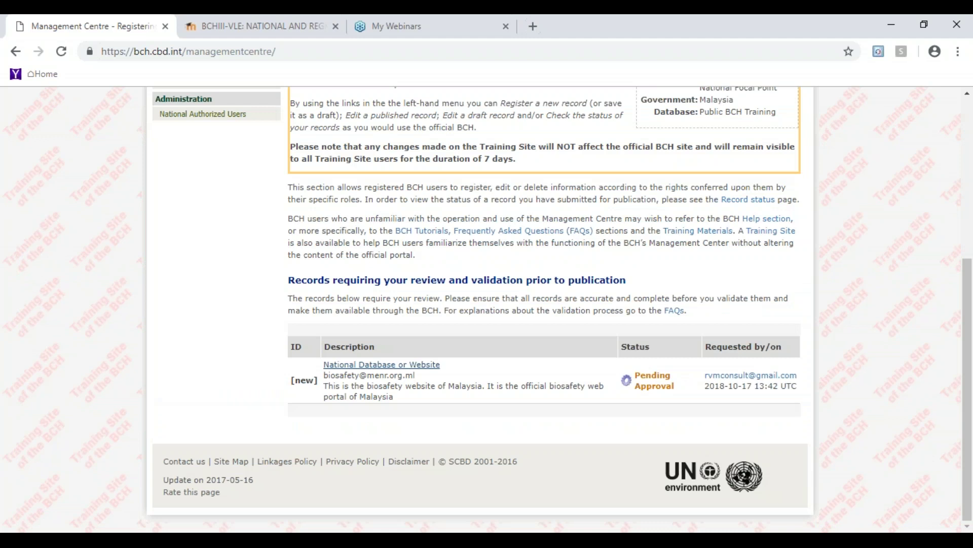
# - Approve the resubmitted National Database or Website record, then refresh the submitter's request view
pyautogui.click(382, 365)
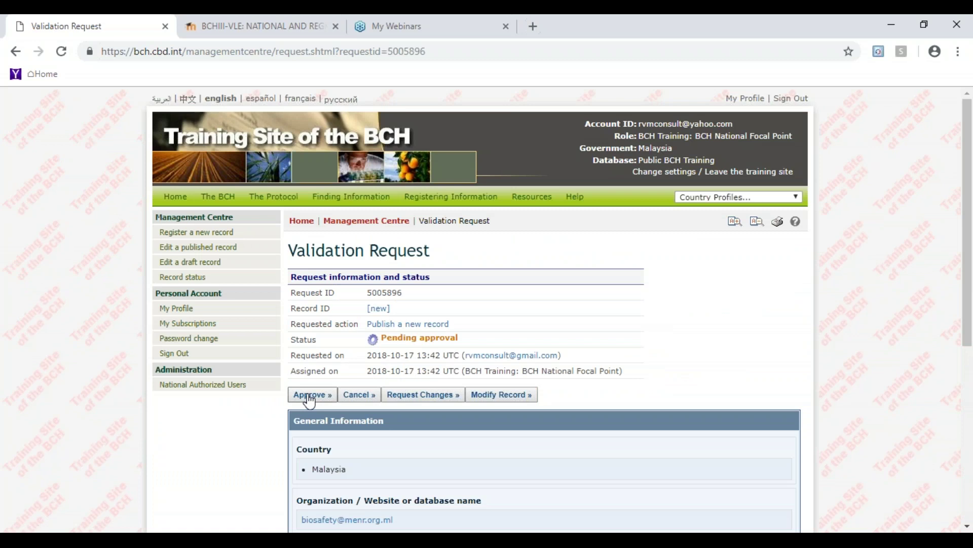
pyautogui.click(308, 395)
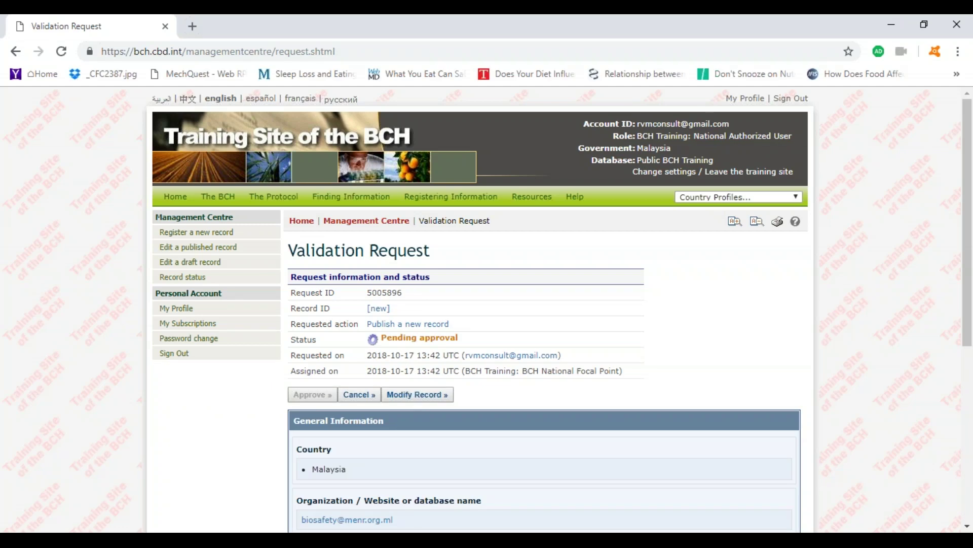
pyautogui.click(62, 52)
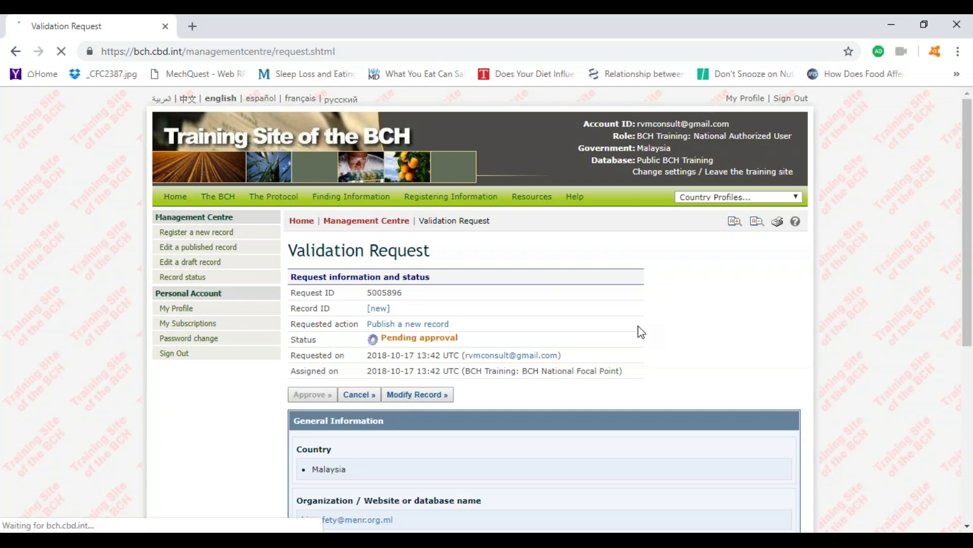